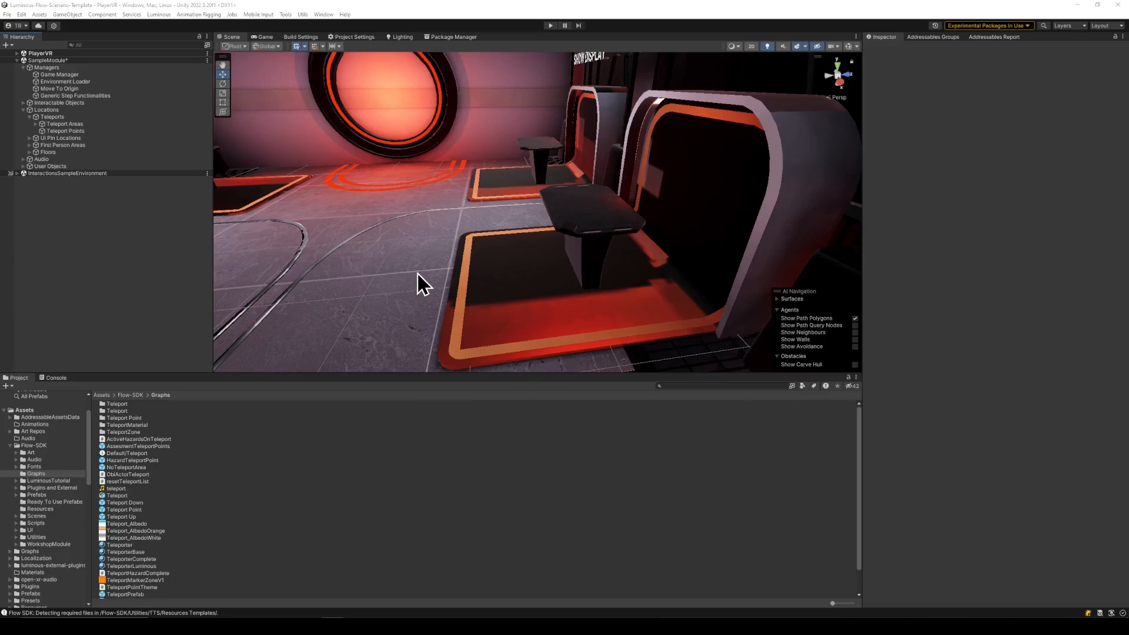
- Add the Teleport Point prefab to the scene as a child of the Teleport Points object
right_click_drag(417, 277, 593, 235)
left_click(676, 386)
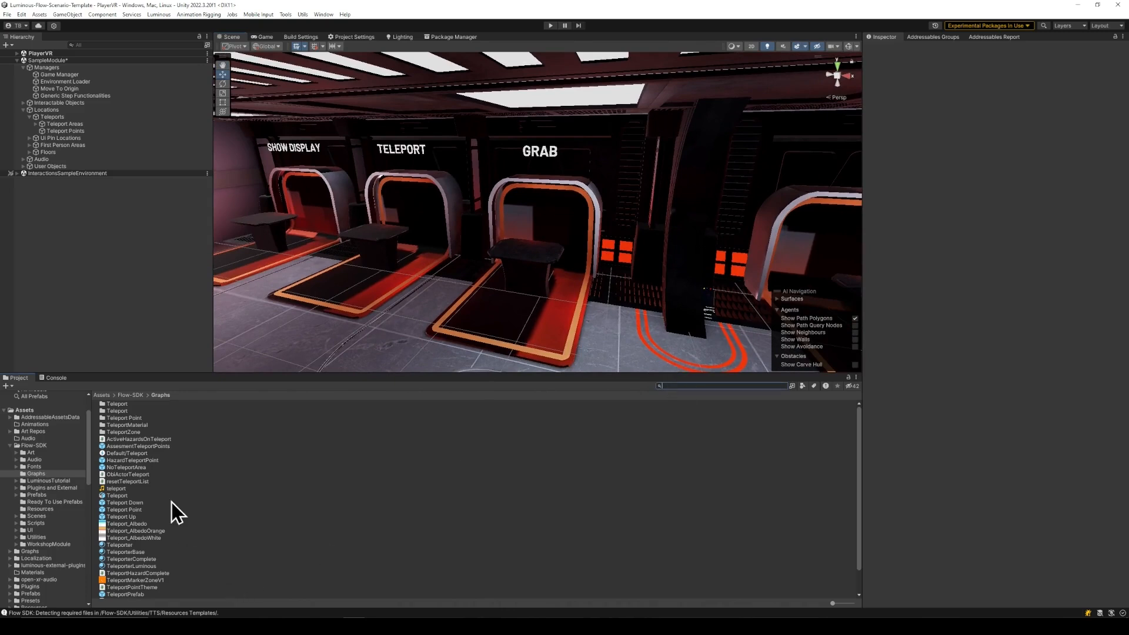
left_click_drag(140, 511, 87, 131)
right_click_drag(598, 260, 730, 276)
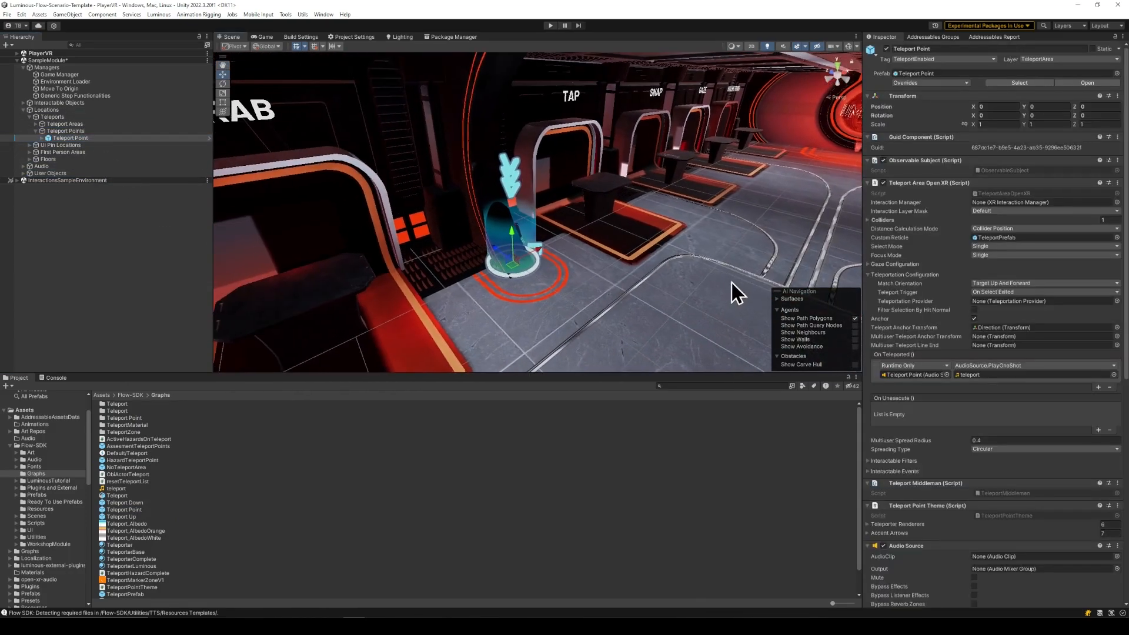
- Deactivate the three Object_1 arrow meshes inside the teleport point's TeleportDown visual
left_click(512, 174)
left_click(519, 180, "shift")
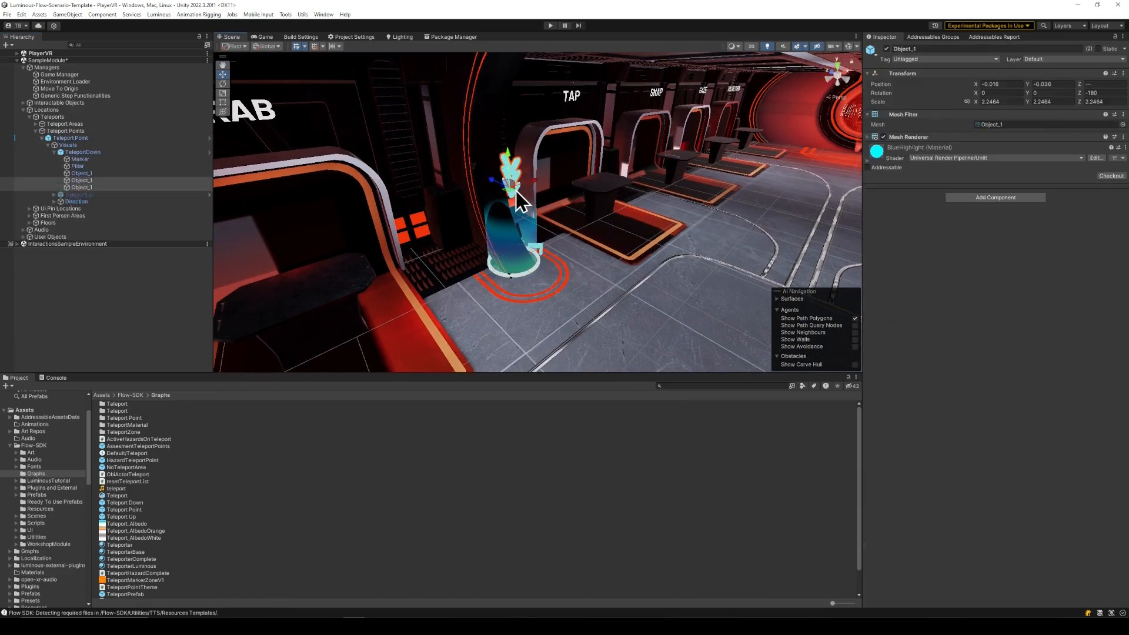
left_click(512, 194, "shift")
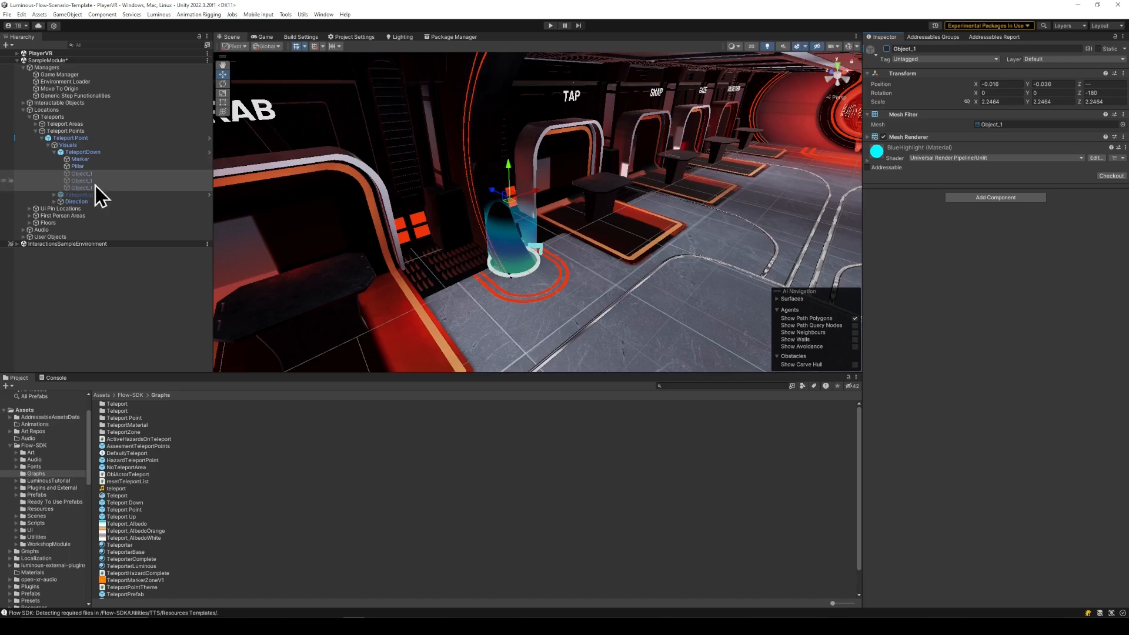
- Move the Teleport Point in front of the TELEPORT station, to about X -5.187 and Z -1.306
left_click(88, 138)
left_click_drag(411, 197, 439, 197, "alt")
right_click_drag(440, 198, 577, 286)
left_click_drag(587, 275, 404, 245)
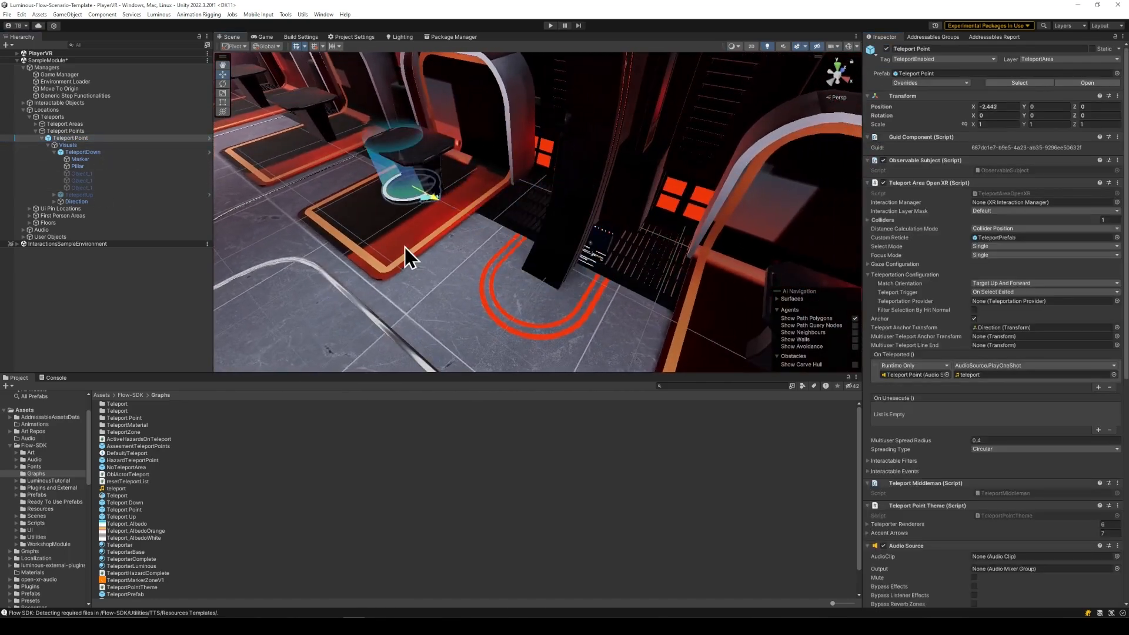
right_click_drag(404, 245, 535, 245)
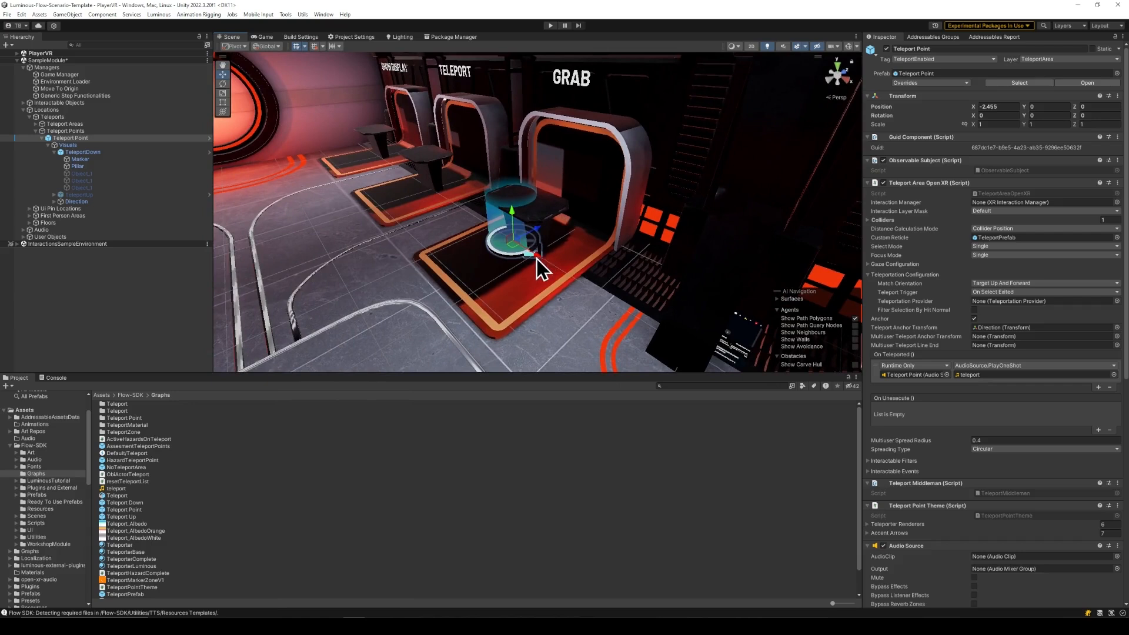
left_click_drag(537, 259, 433, 217)
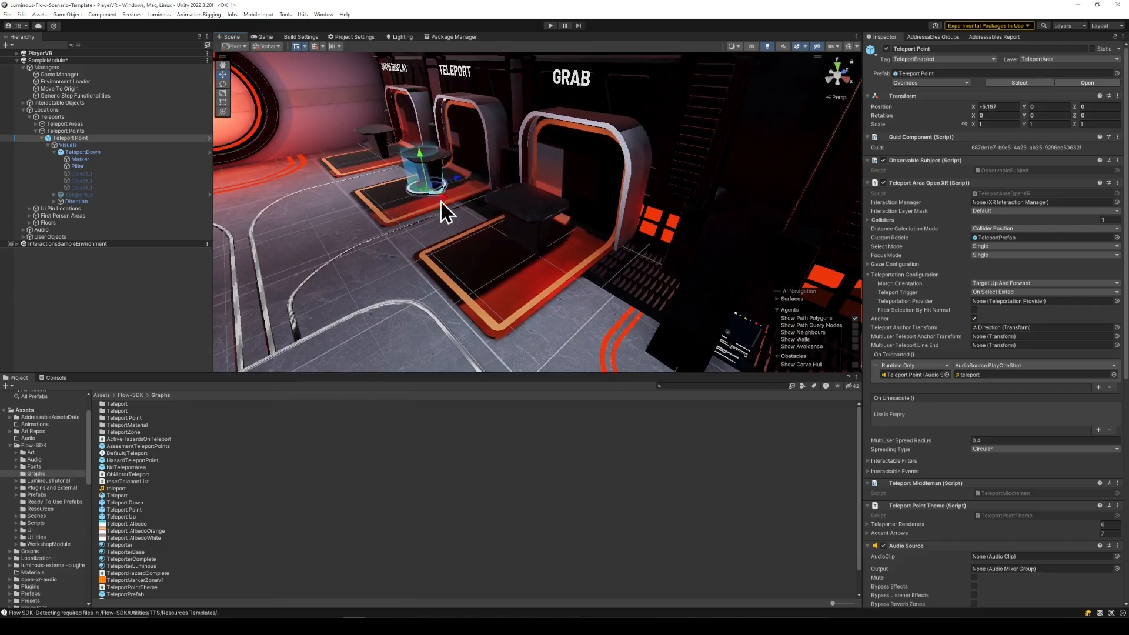
left_click_drag(457, 181, 487, 225)
- Rotate the Teleport Point to -90 degrees around Y and raise it slightly above the floor to about Y 0.046
key("e")
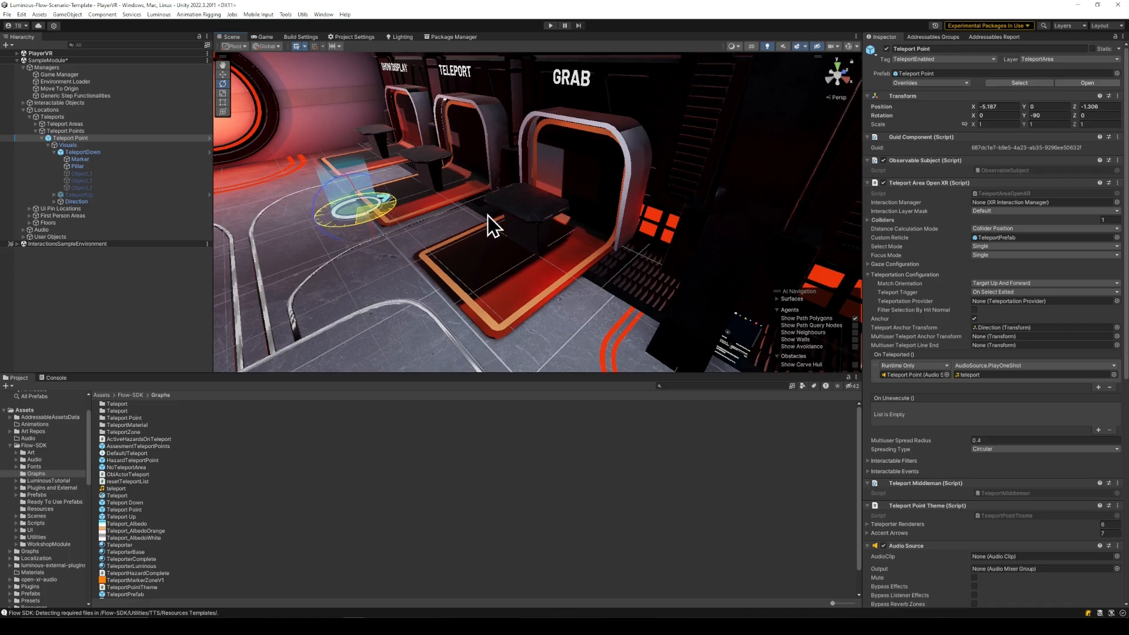
key("w")
left_click_drag(348, 179, 349, 178)
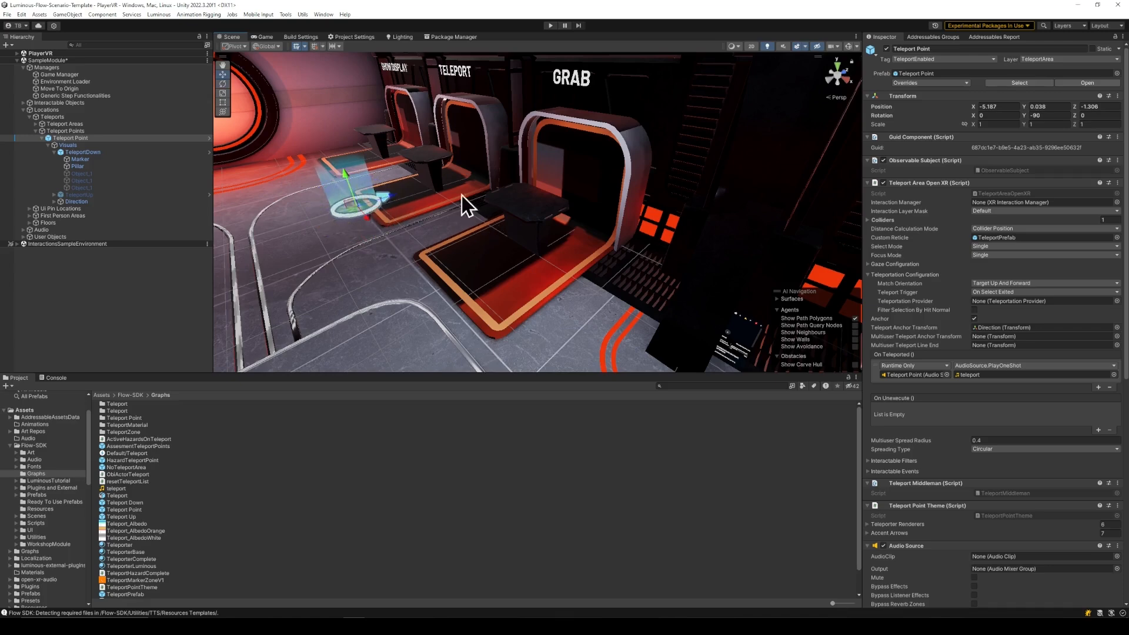
mouse_move(461, 195)
right_mouse_down()
mouse_move(398, 166)
mouse_move(444, 201)
right_mouse_up()
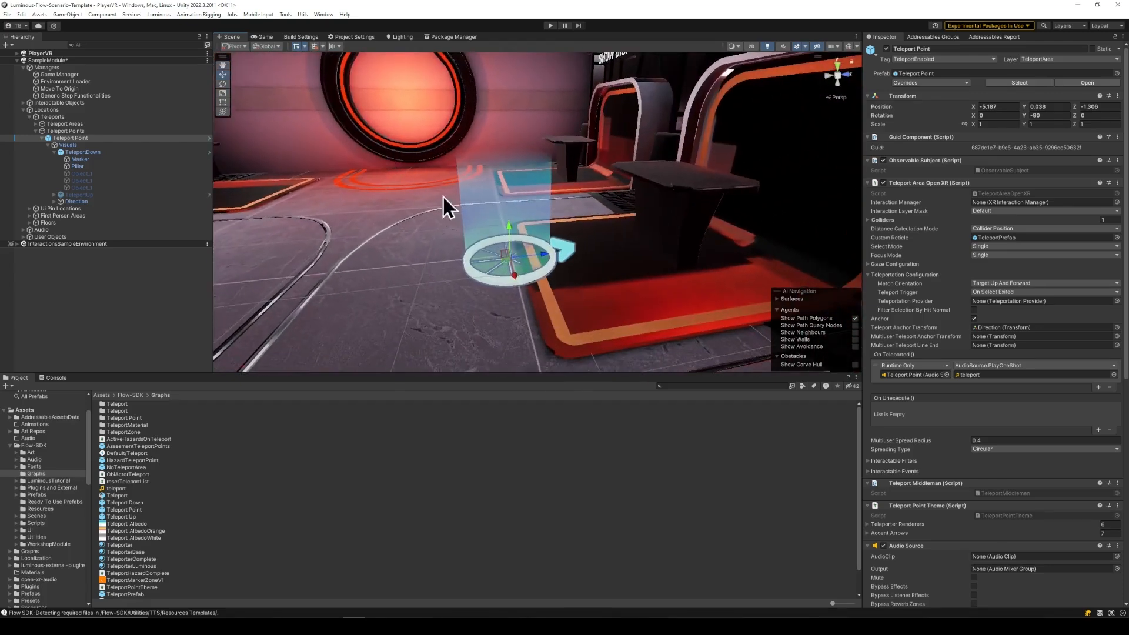
left_click(507, 221)
left_click(88, 146)
left_click(74, 137)
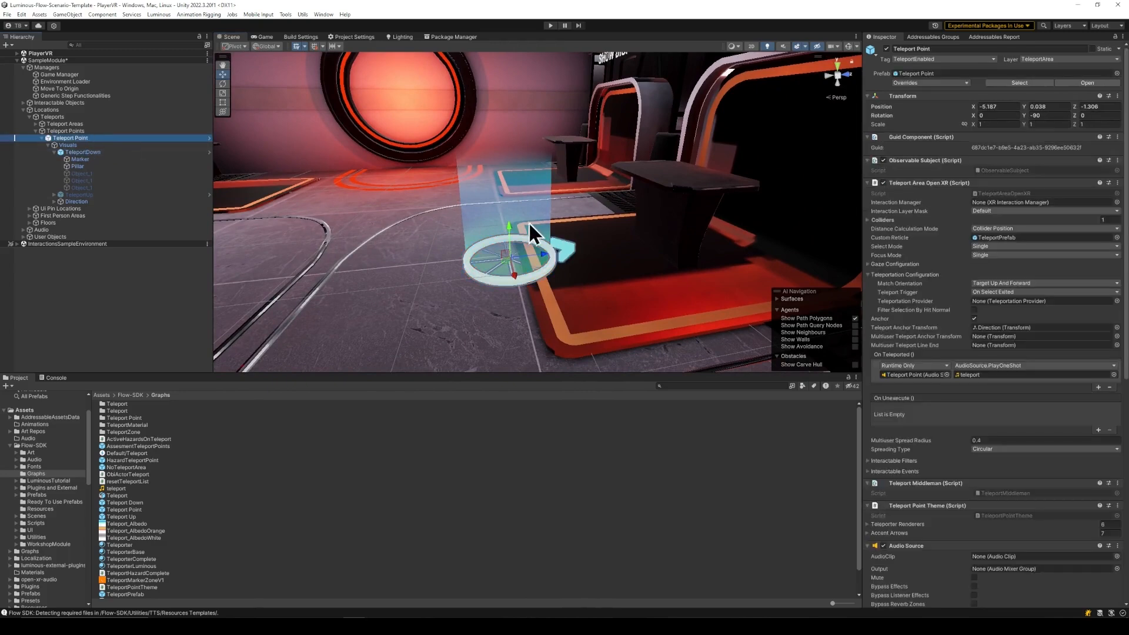
left_click_drag(511, 224, 509, 223)
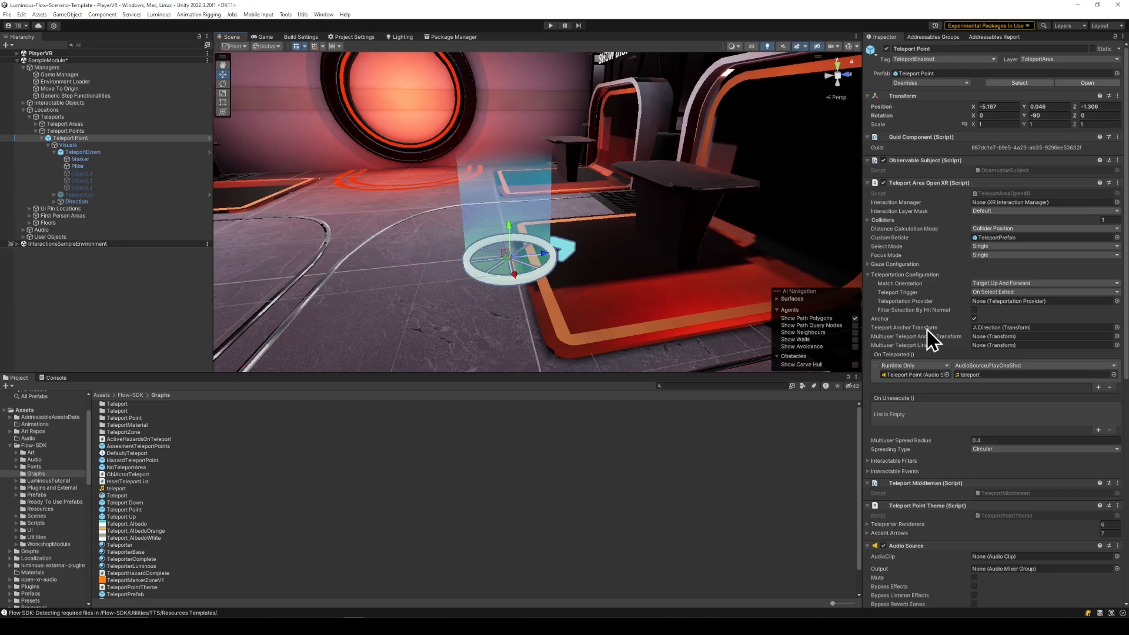
- Locate the object referenced as Teleport Anchor Transform and remove the trial Destination child from the Teleport Point
left_click(984, 328)
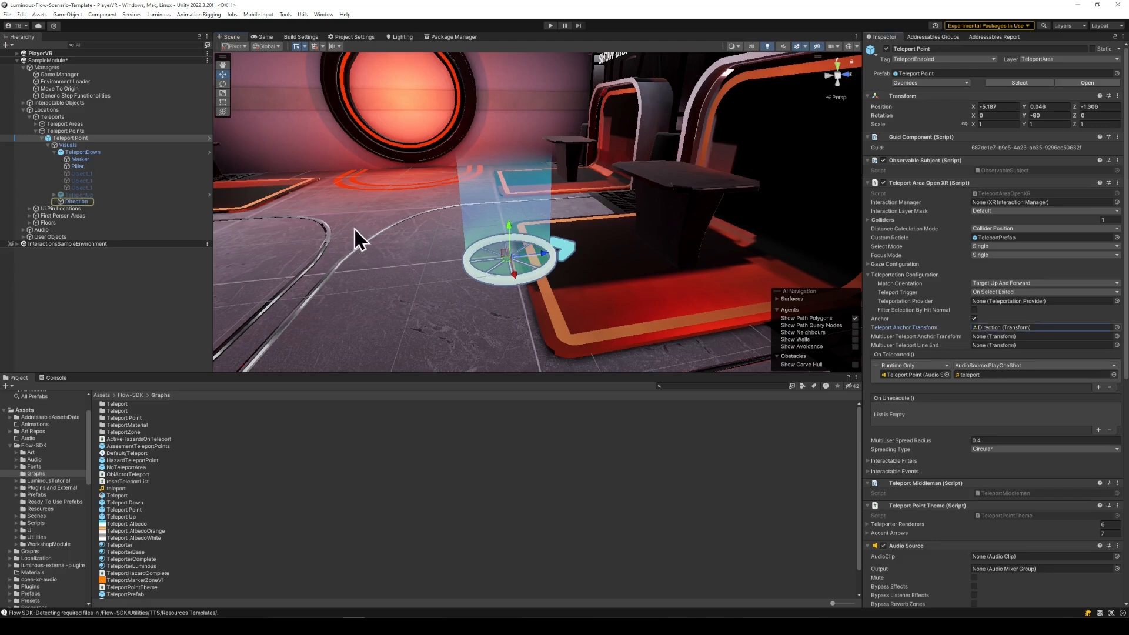
left_click(78, 202)
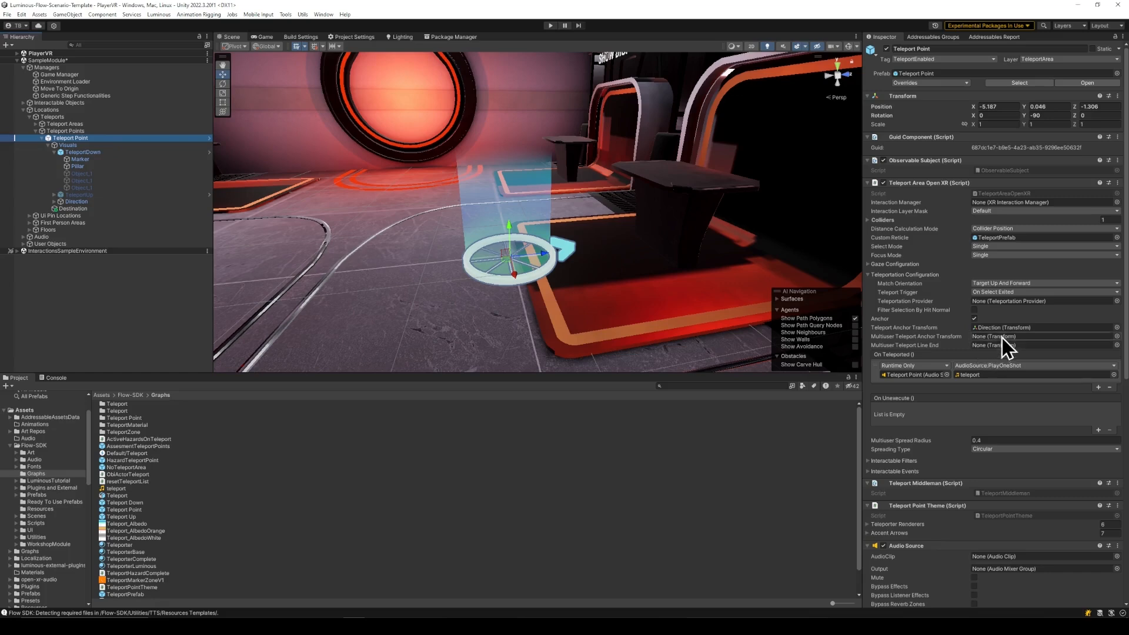
left_click(1006, 329)
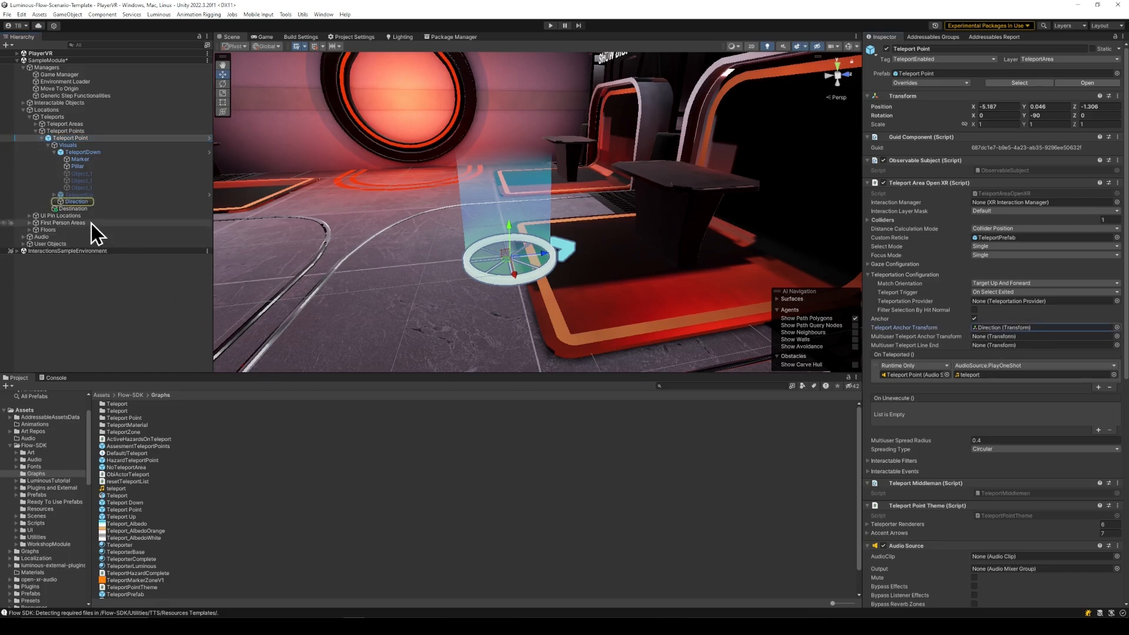
left_click(82, 210)
key("Delete")
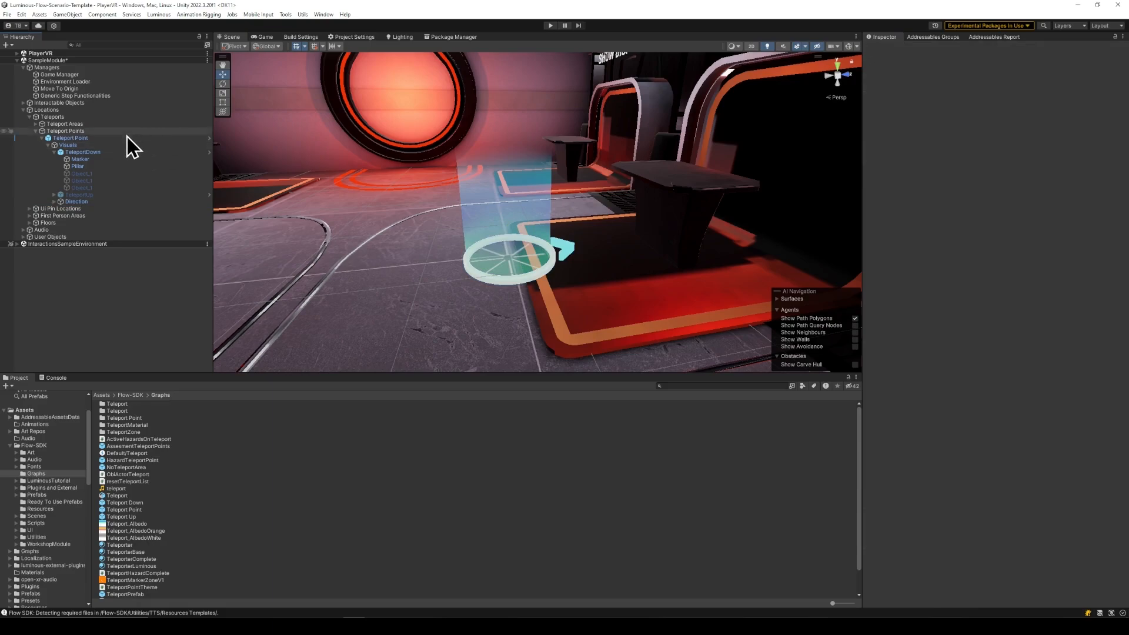
- Save the SampleModule scene with the configured Teleport Point
left_click(126, 138)
right_click_drag(450, 179, 676, 147)
key("ctrl+s")
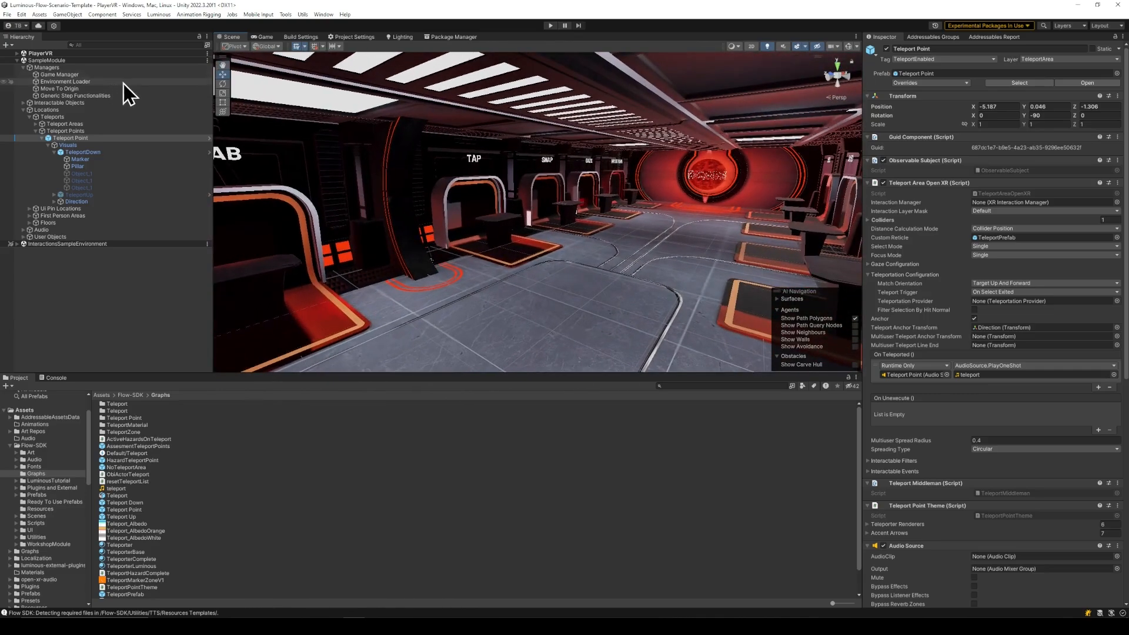
- Move the Move To Origin object in front of the GRAB station, to about X -2.223 and Z -0.936
double_click(86, 92)
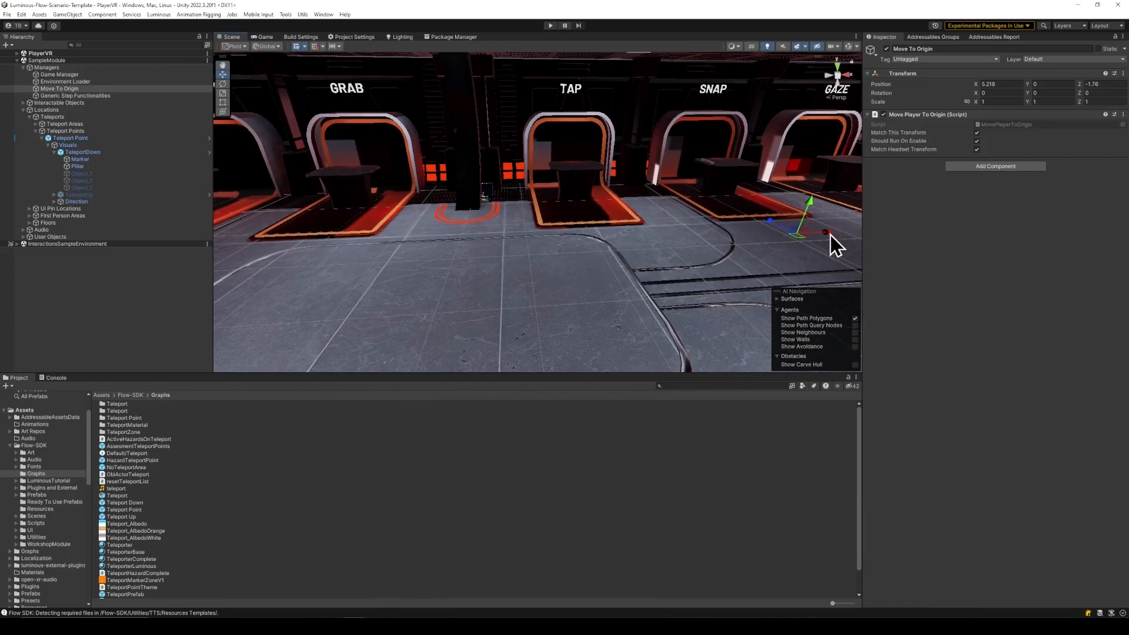
left_click_drag(828, 233, 355, 230)
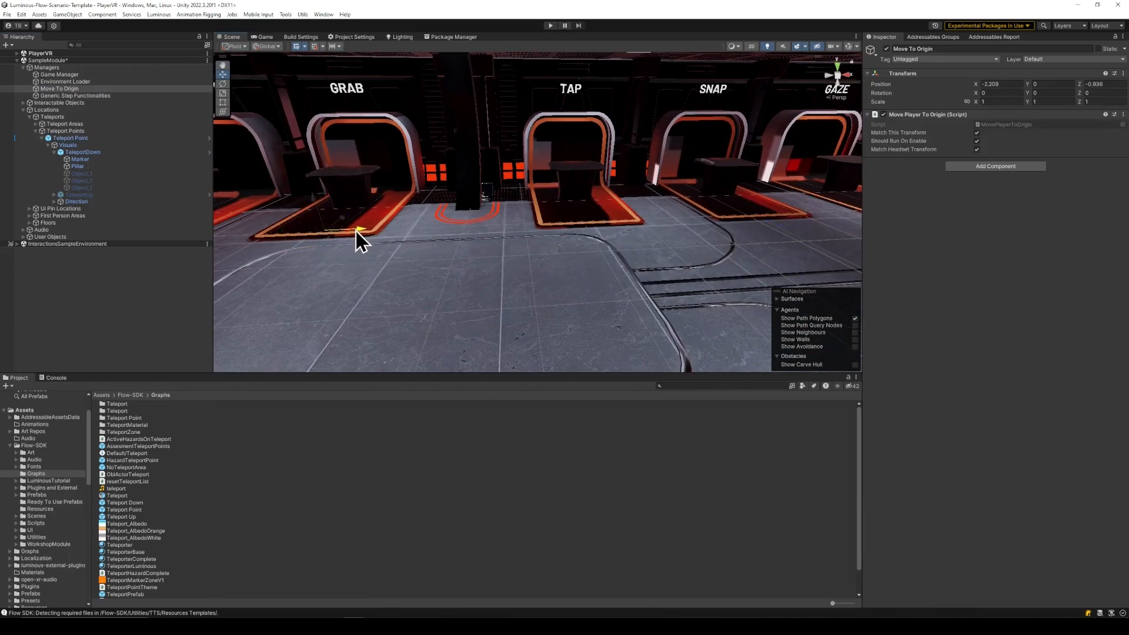
key("f")
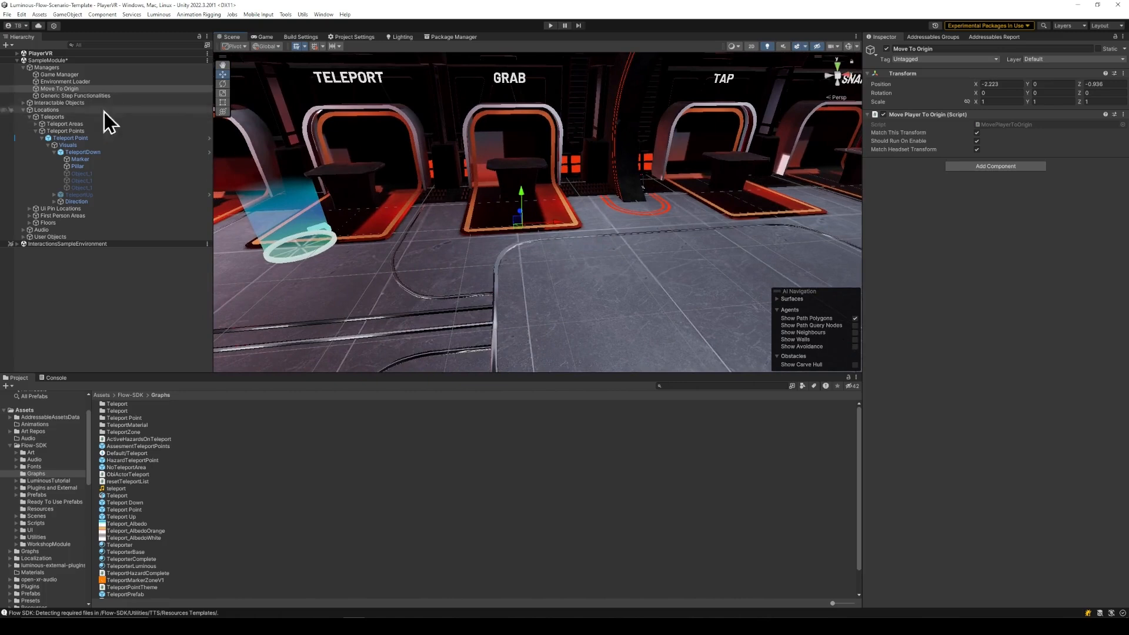
- Duplicate the Grab Station UI pin and move the copy beside the TELEPORT station, to about X -4.012
left_click(30, 208)
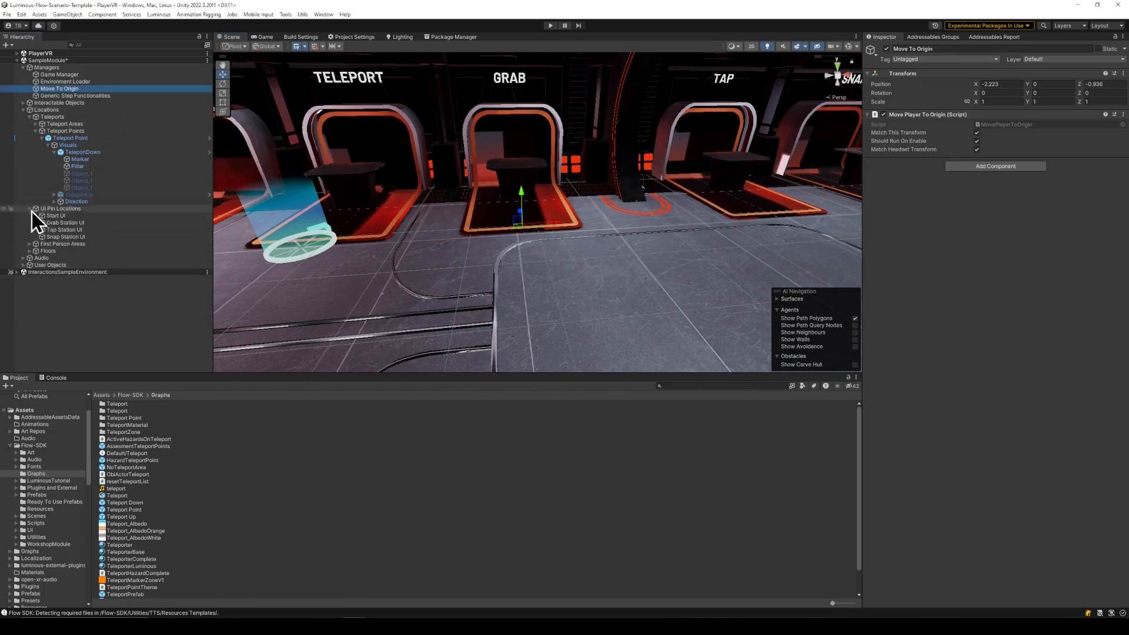
left_click(75, 225)
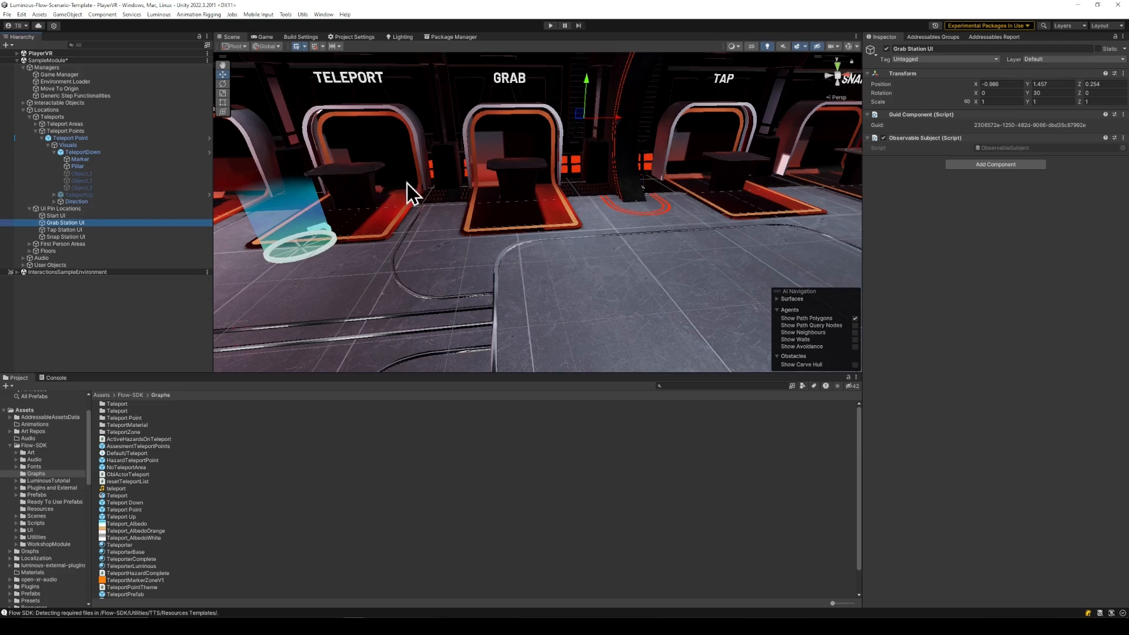
key("ctrl+d")
left_click_drag(606, 120, 444, 138)
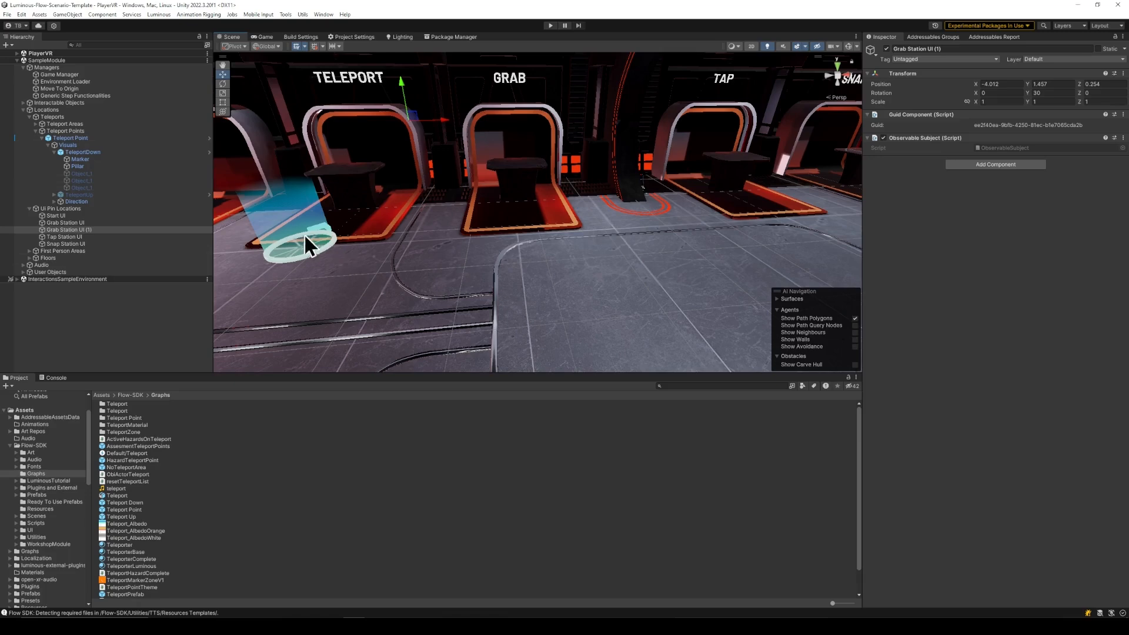
- Deactivate the Visuals object of the Teleport Point
left_click(318, 251)
left_click(77, 138)
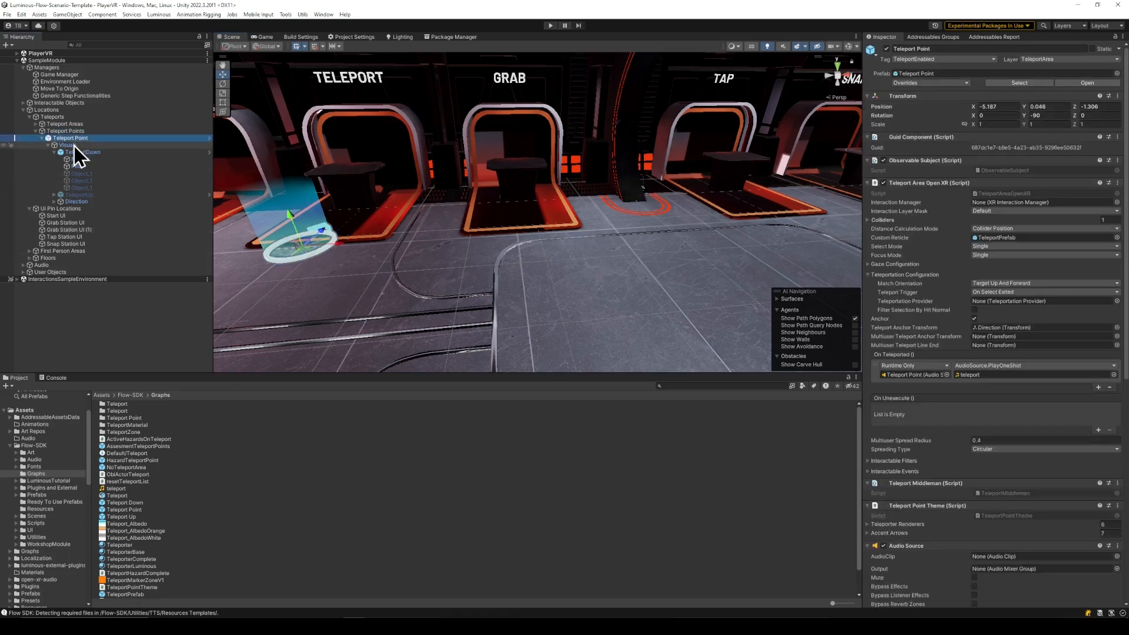
double_click(71, 144)
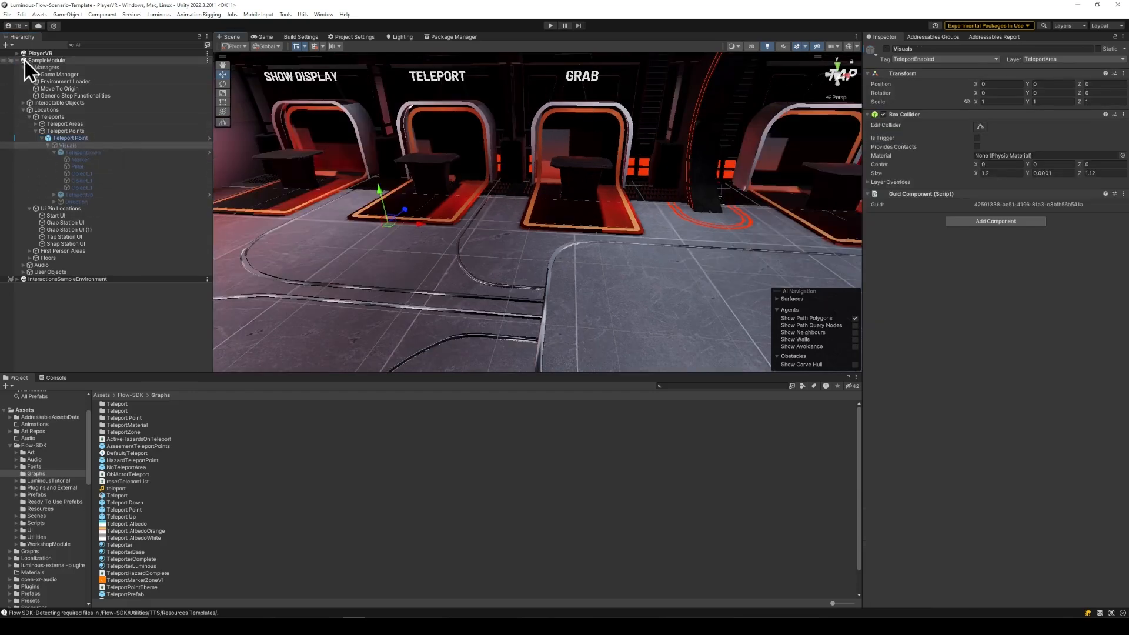
- Open the SampleGraph node graph assigned to the Game Manager
left_click(50, 74)
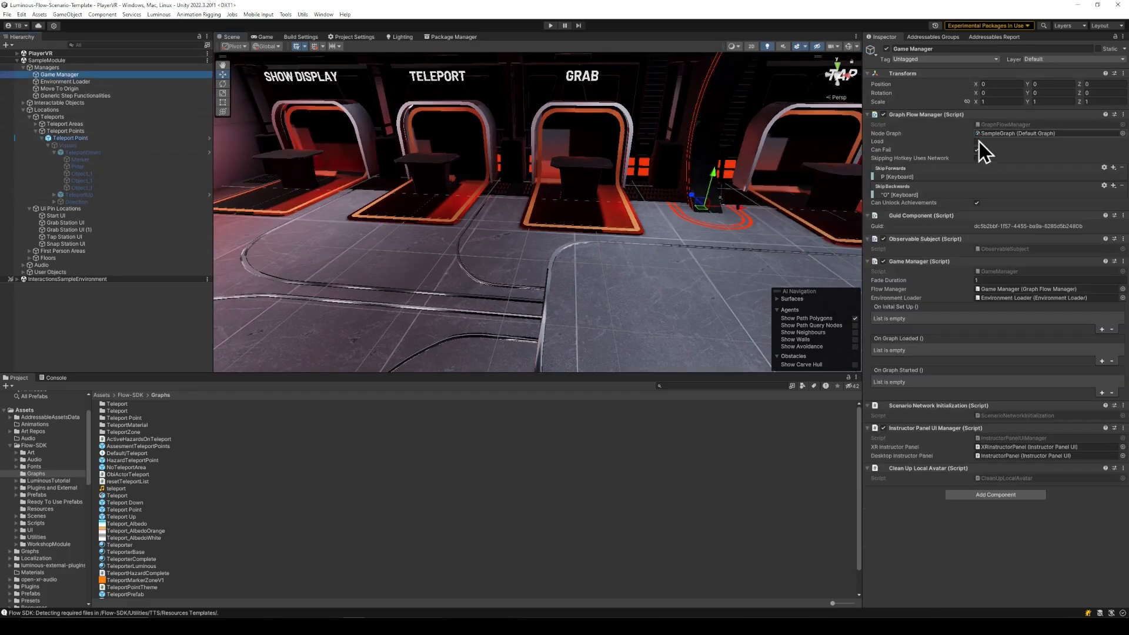
double_click(1008, 134)
left_click_drag(565, 130, 566, 83)
scroll(382, 291, "up", 6)
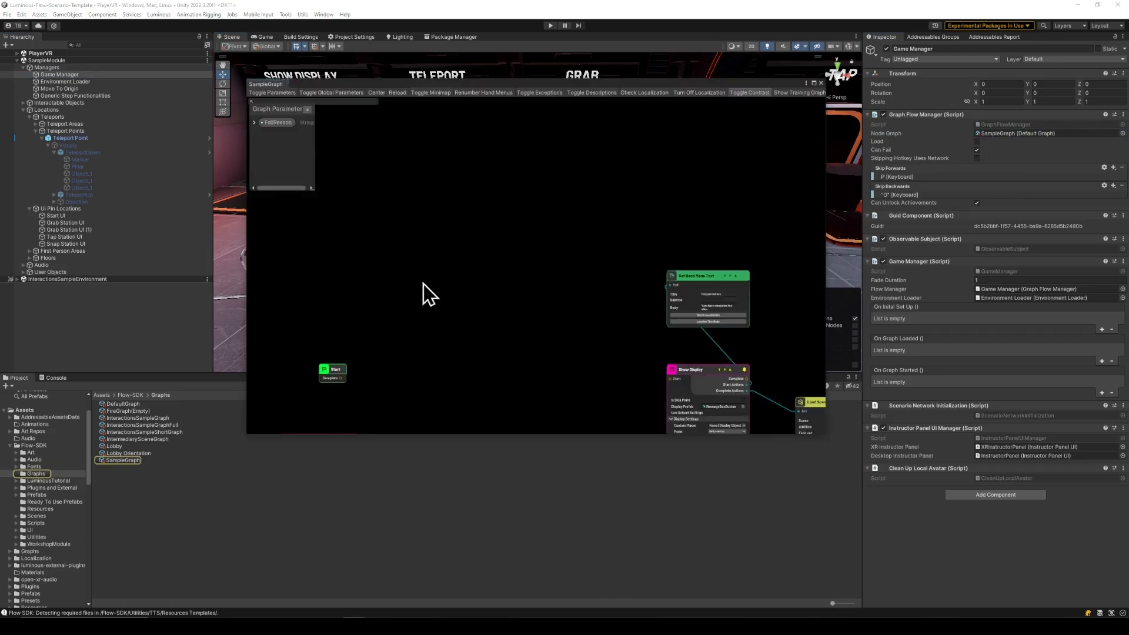
- Create a Teleport To node connected to the Start node's Complete output
middle_click_drag(447, 241, 520, 128)
scroll(459, 224, "up", 3)
left_click_drag(388, 262, 541, 248)
type("telep")
key("Return")
- Attach a Set Object Active State action to Teleport To's Start Actions, with Visuals as target object and State enabled
left_click_drag(629, 271, 507, 182)
type("acti")
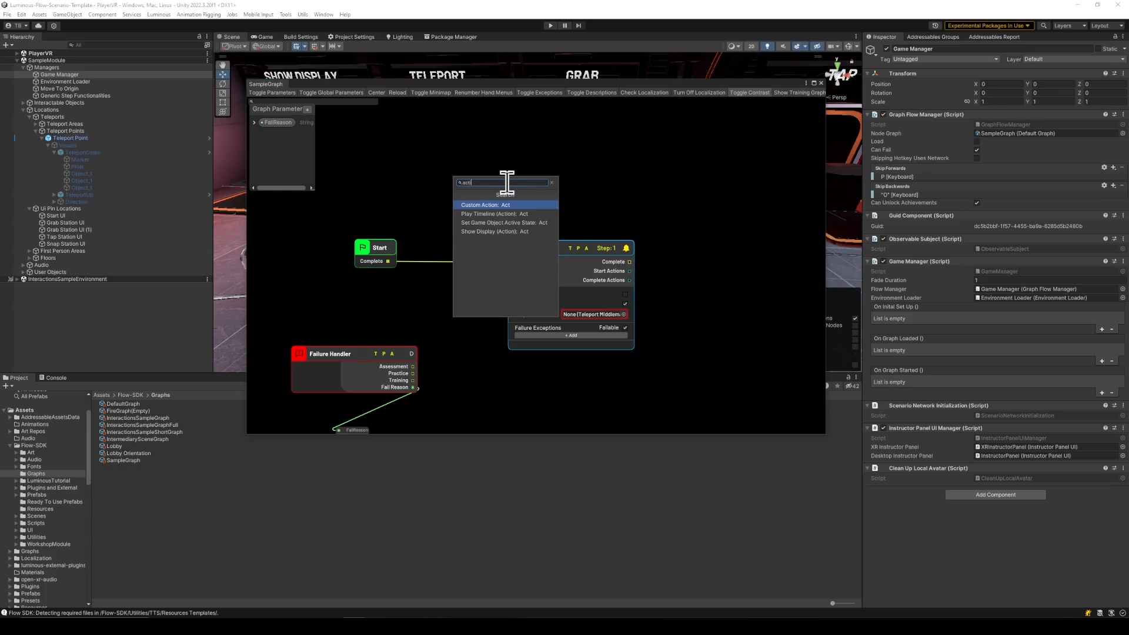
type("ve")
left_click(514, 207)
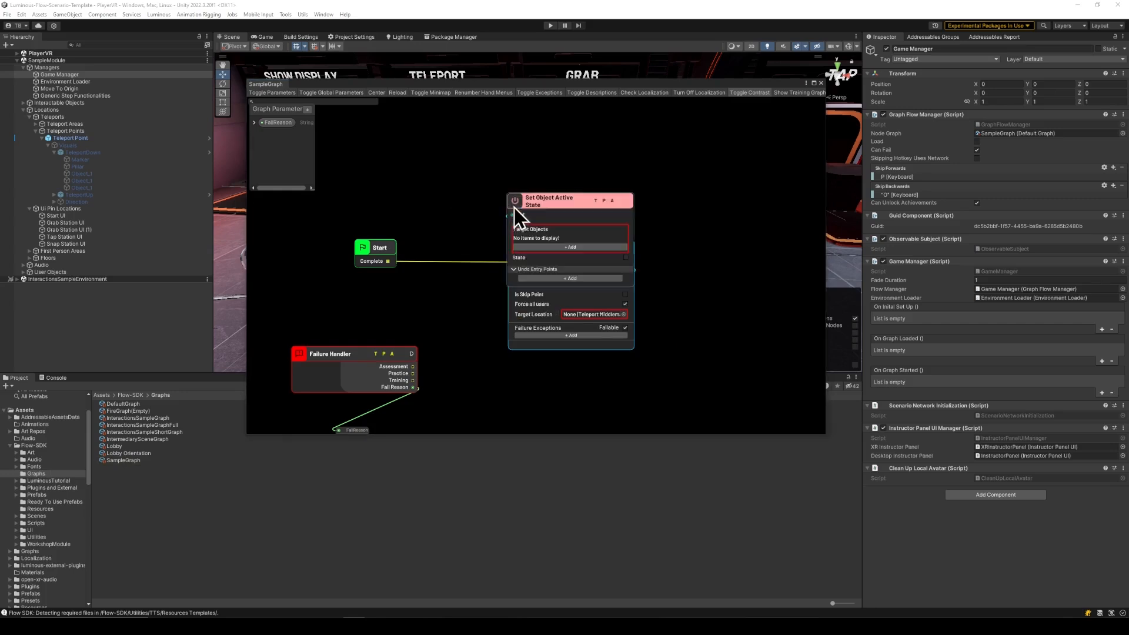
left_click_drag(514, 207, 514, 137)
middle_click_drag(514, 138, 424, 183)
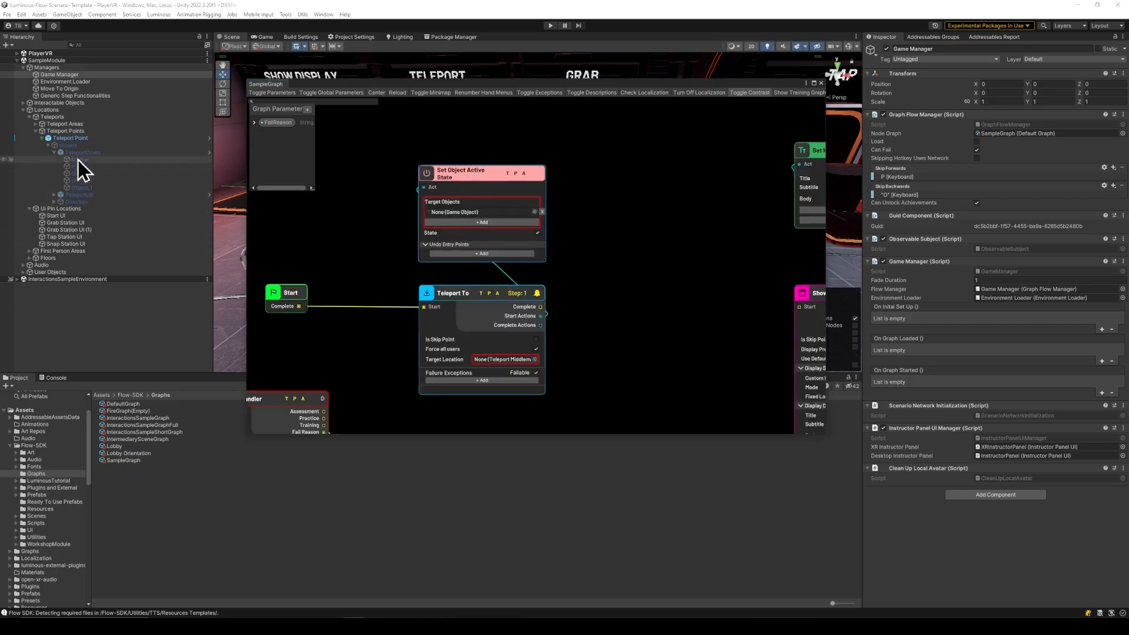
left_click_drag(85, 146, 488, 213)
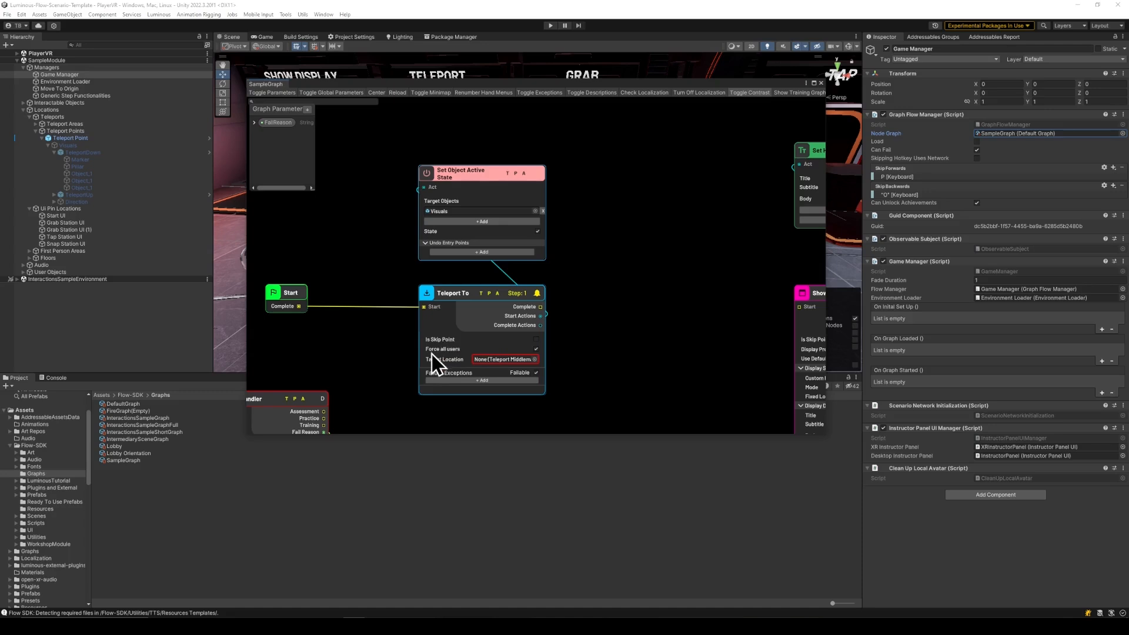
- Set the Teleport To node's Target Location to Teleport Point
left_click(534, 359)
double_click(563, 403)
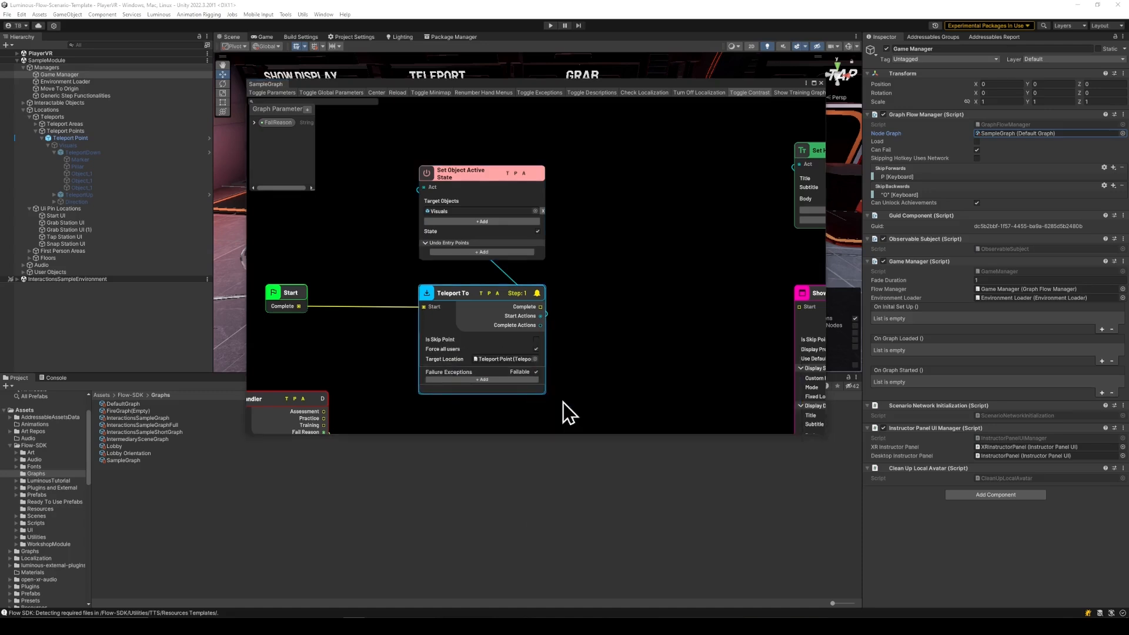
- Attach a Show Display action to the Teleport To node's Start Actions output
scroll(518, 383, "down", 1)
left_click_drag(534, 331, 429, 137)
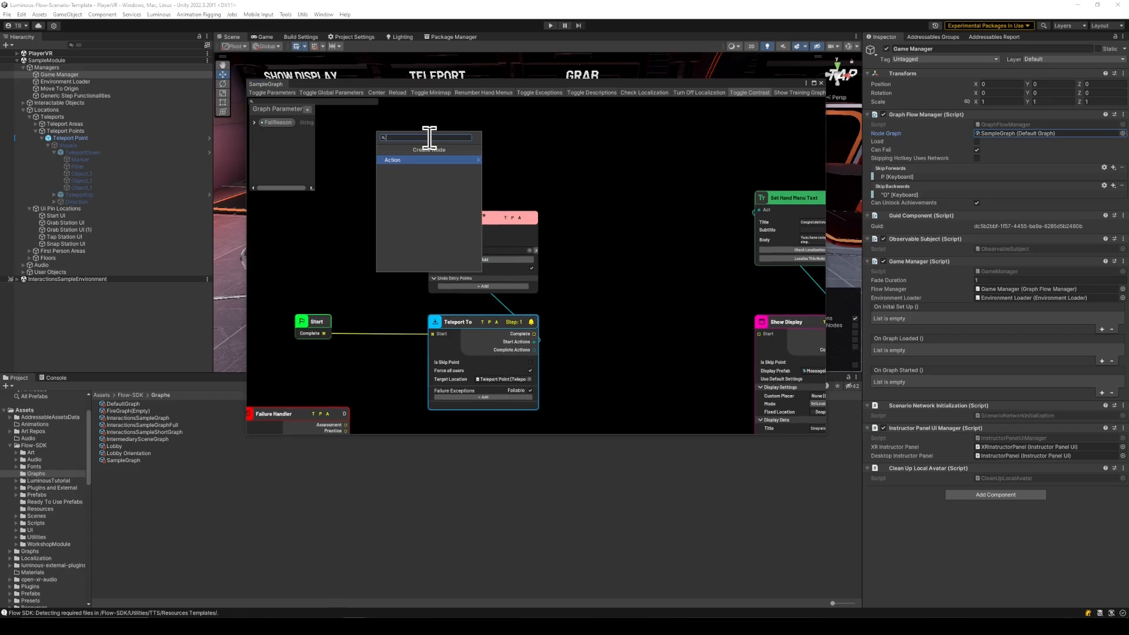
type("dis")
key("Return")
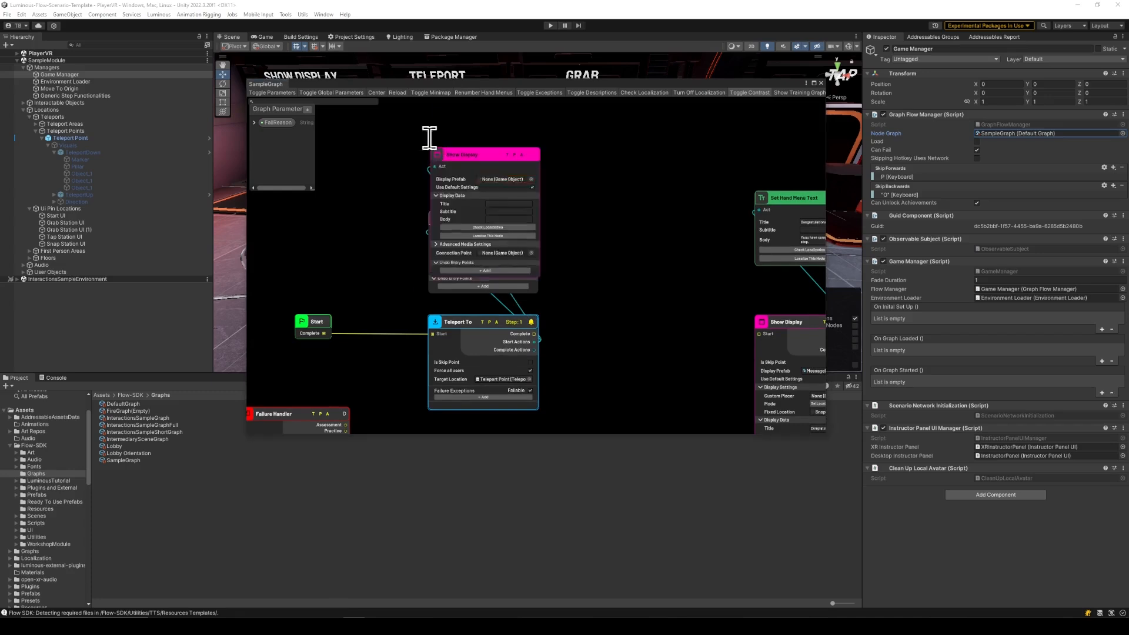
- Set the Display Prefab of the Show Display action above Teleport To to MessageBox
scroll(447, 176, "up", 3)
scroll(653, 223, "down", 5)
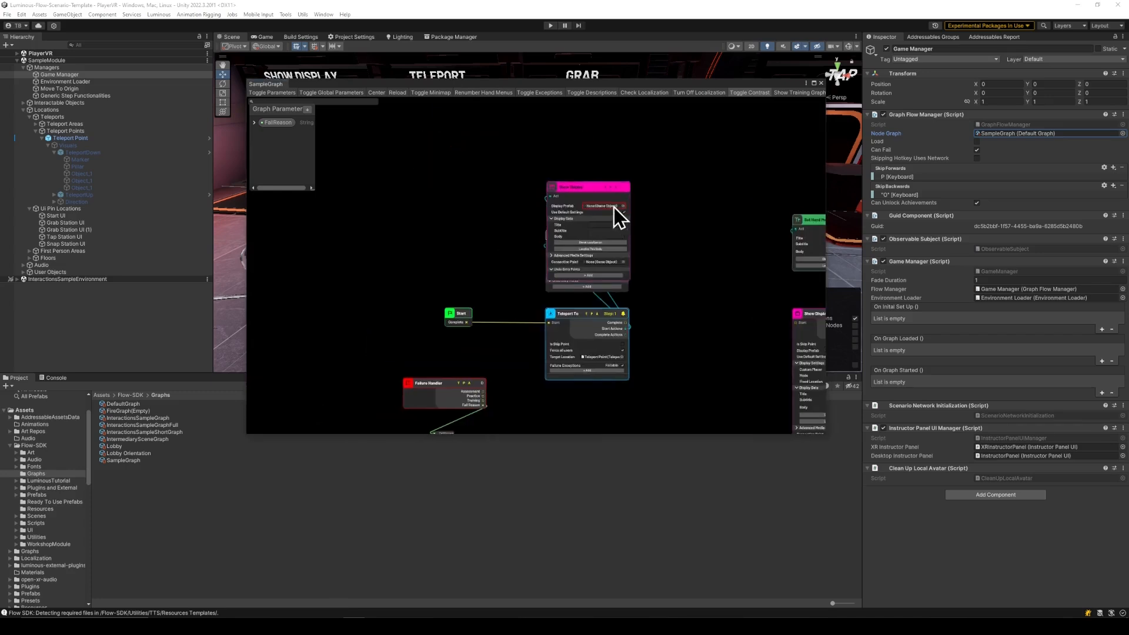
scroll(615, 212, "up", 3)
left_click(630, 205)
type("message")
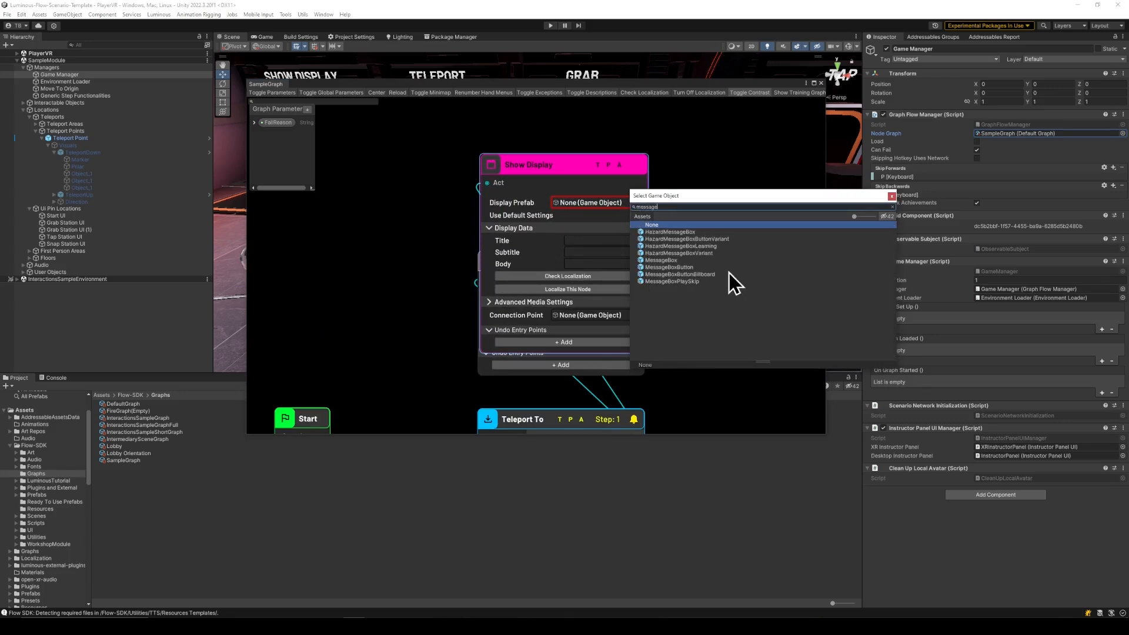
double_click(687, 260)
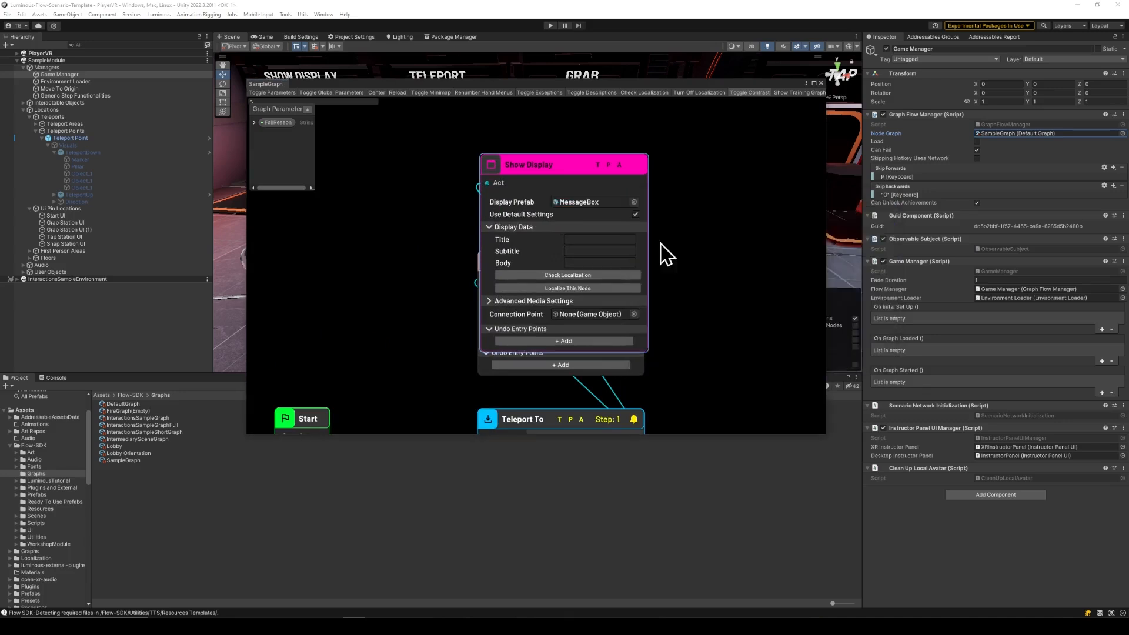
- Disable the Show Display action's default settings and set its Mode to SetLocation with Grab Station UI as Fixed Location
left_click(639, 215)
left_click_drag(563, 169, 539, 78)
left_click(575, 143)
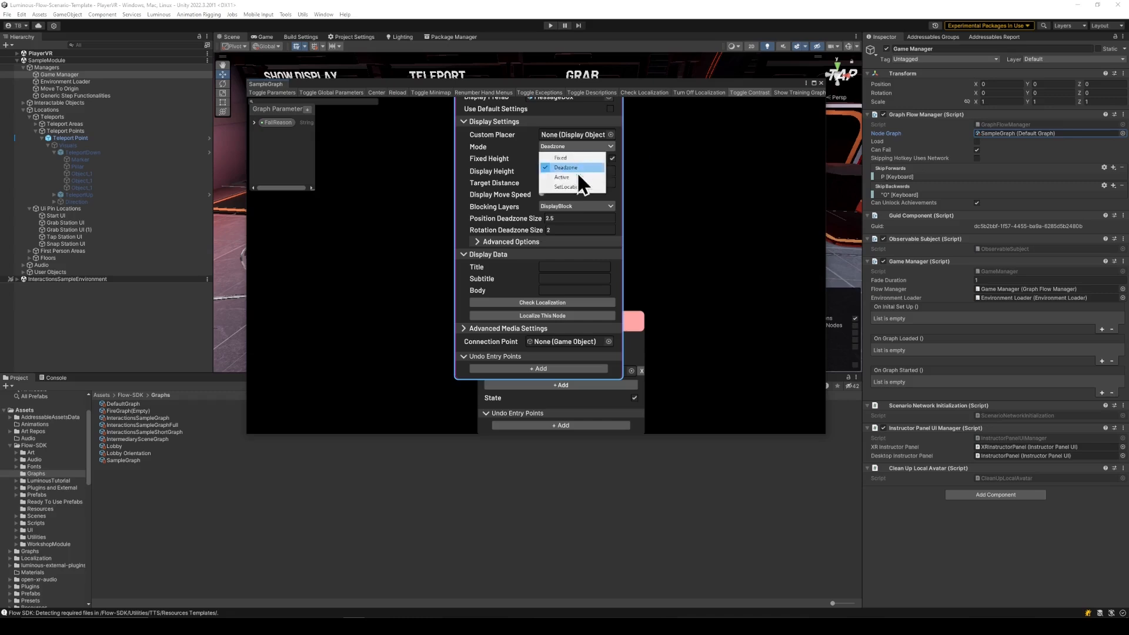
left_click(577, 172)
middle_click_drag(656, 205, 655, 207)
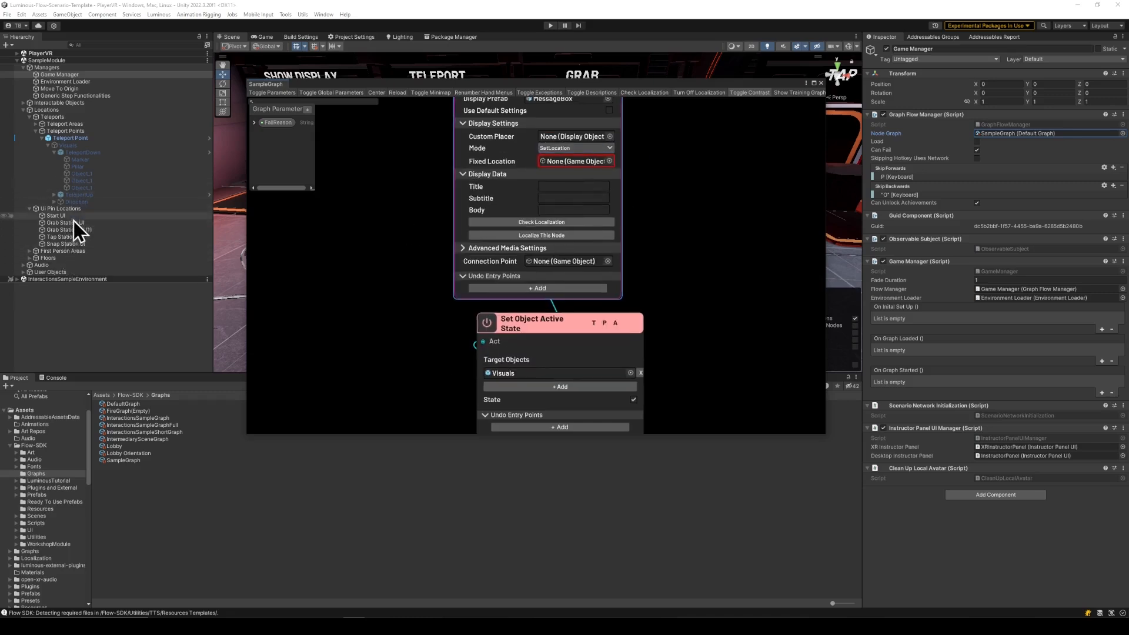
left_click_drag(82, 227, 567, 162)
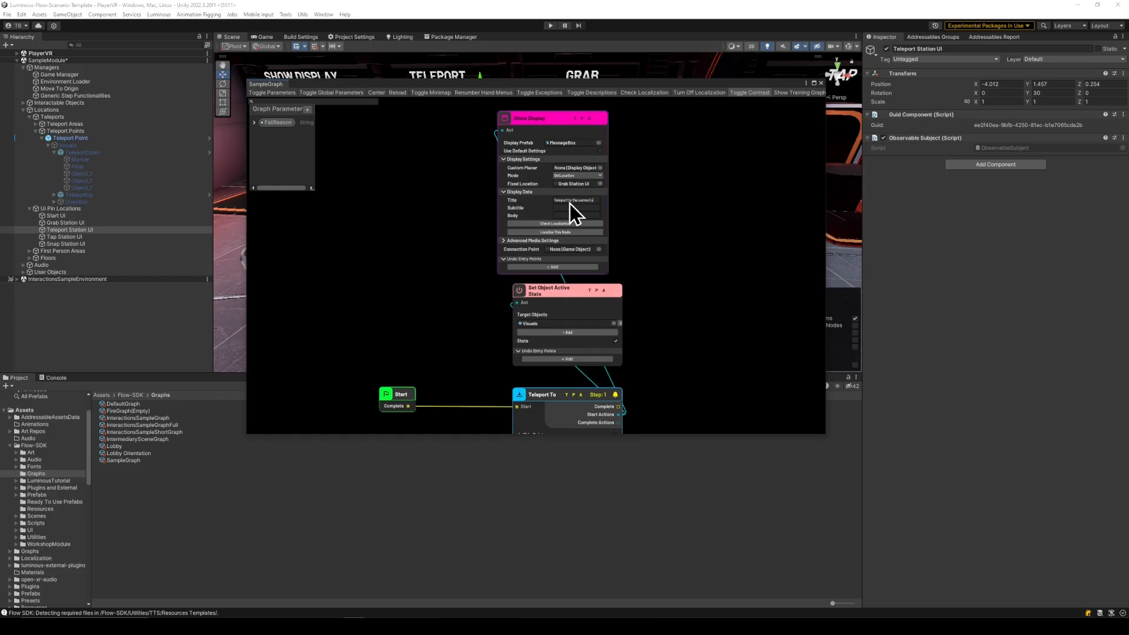
- Fill the Show Display action's Title with "Teleport to the correct station" and its Body with "Teleport to the correct station."
type("ion")
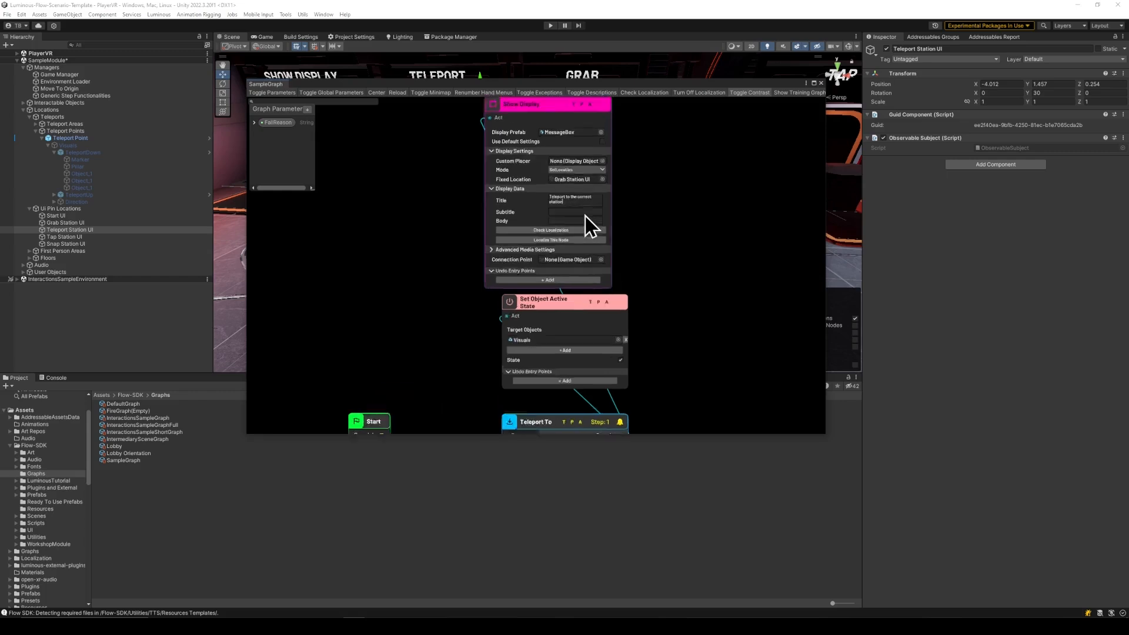
scroll(585, 216, "up", 3)
left_click(562, 192)
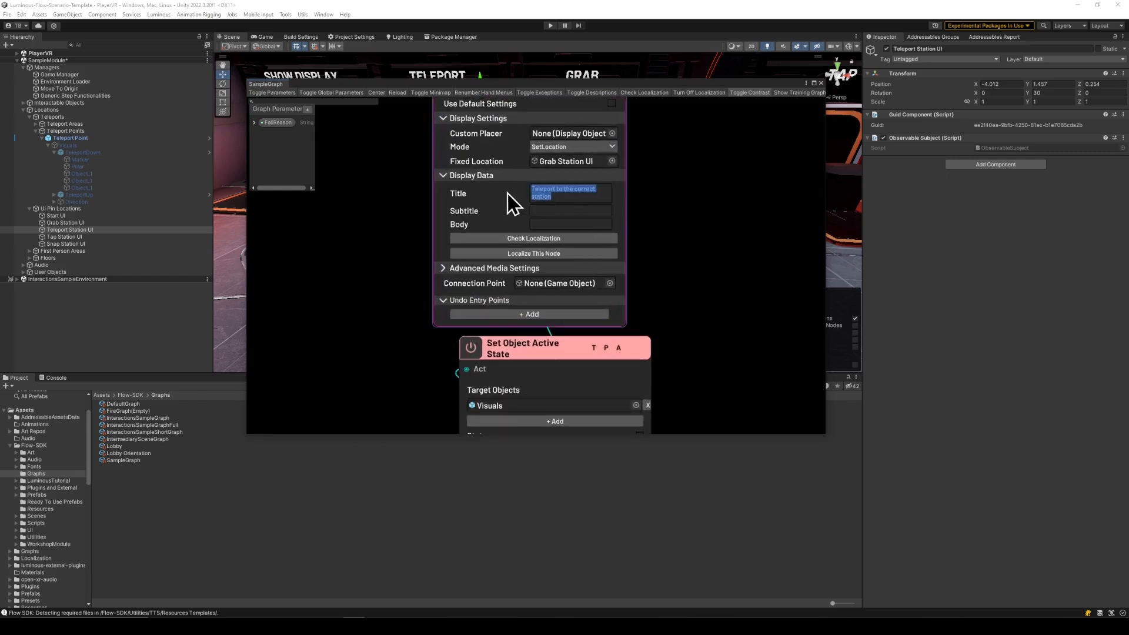
left_click(561, 229)
- Attach a Set Hand Menu Text action to Teleport To's Start Actions and place it above the Show Display action
scroll(560, 227, "down", 3)
key("space")
type("hand")
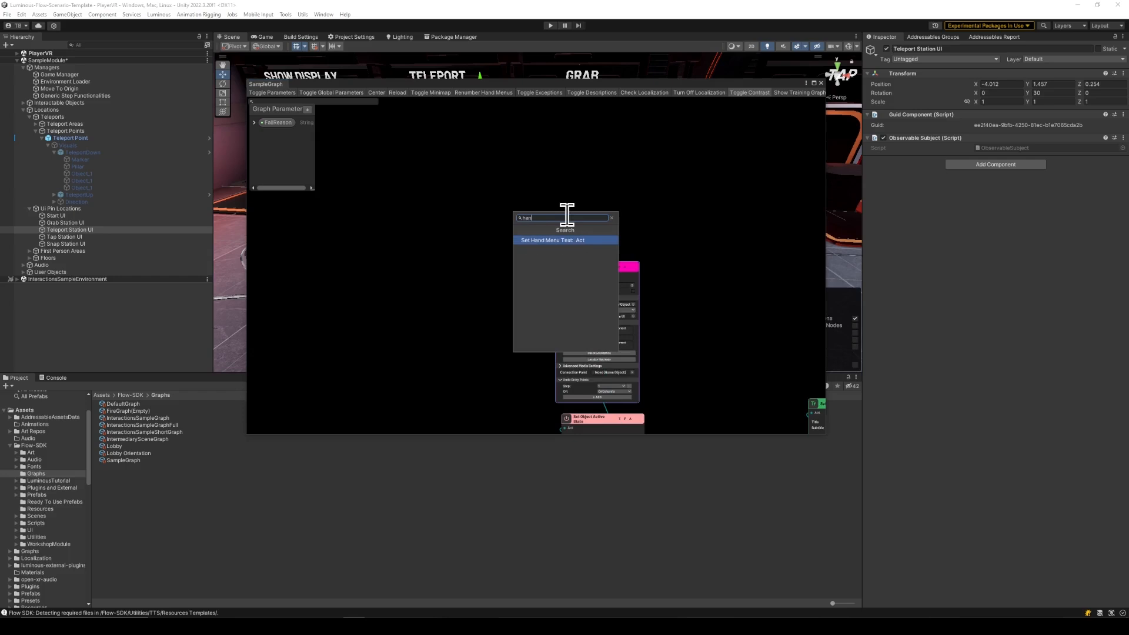
key("Return")
left_click_drag(587, 235, 595, 201)
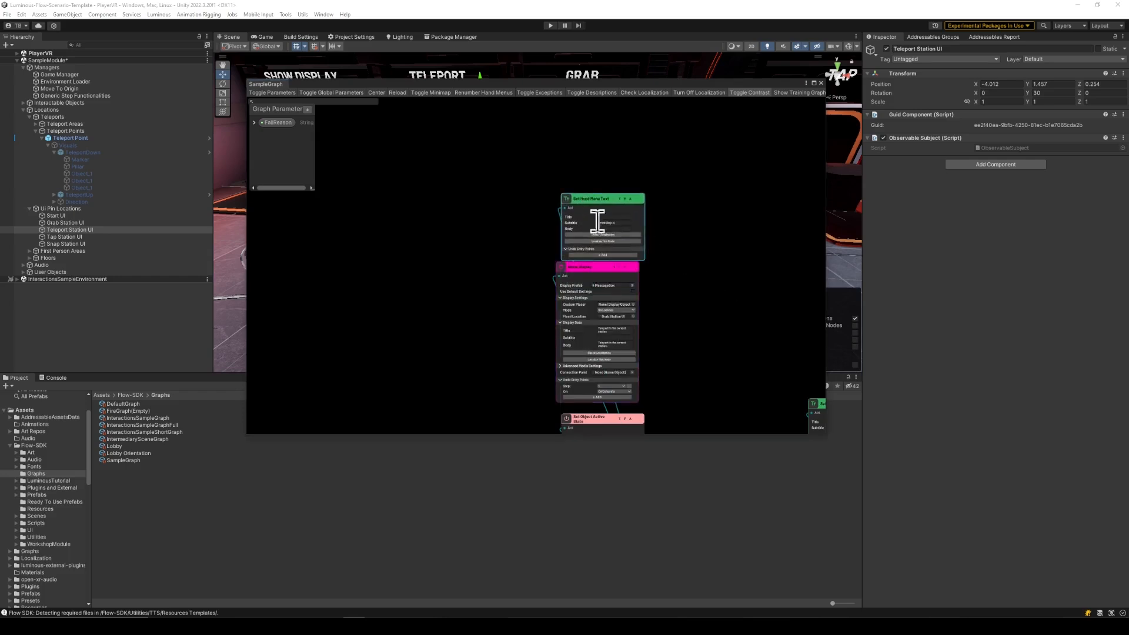
- Set the new hand menu text's Subtitle to "Current Step: 1" and copy the Show Display title "Teleport to the correct station" into its Title
scroll(635, 221, "up", 3)
type("1")
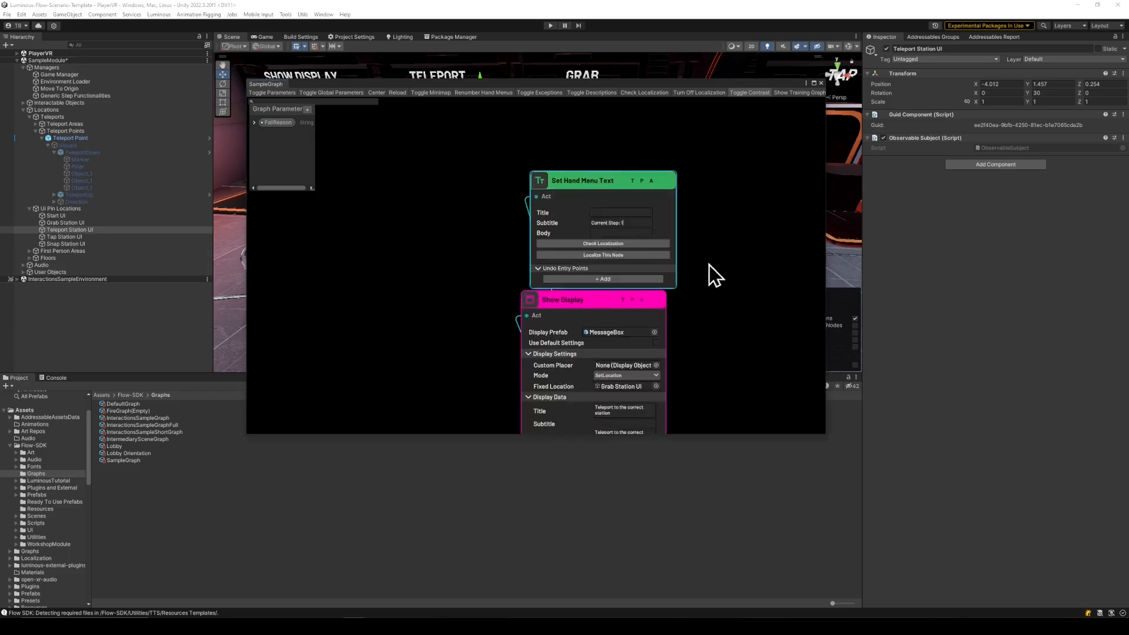
left_click(711, 282)
middle_click_drag(713, 286, 689, 221)
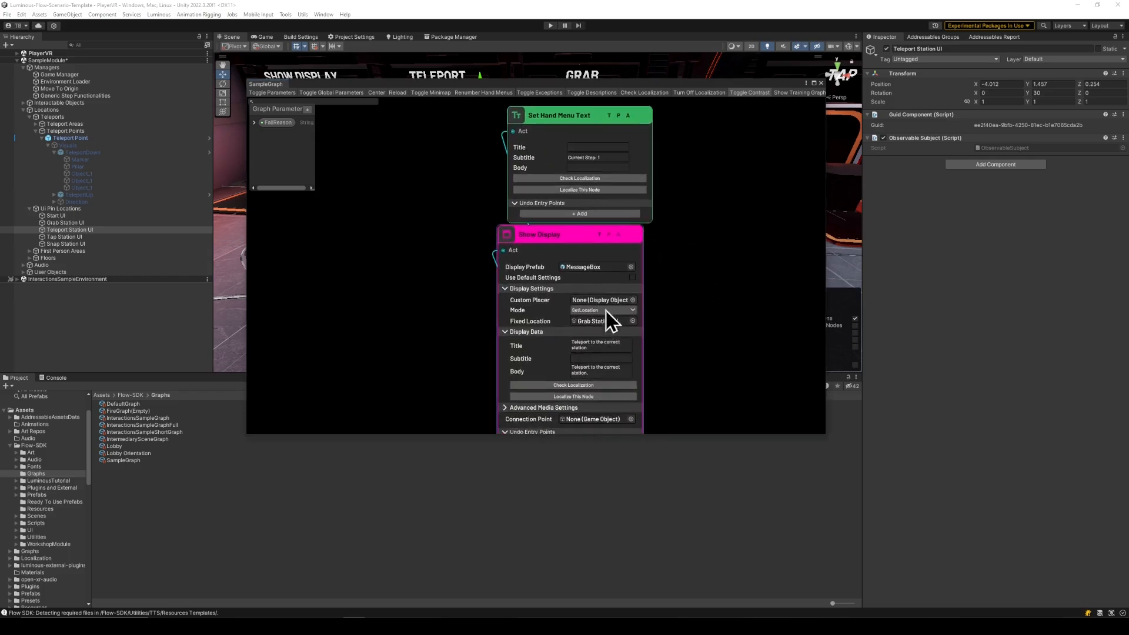
left_click(612, 345)
key("ctrl+c")
left_click(573, 149)
key("ctrl+v")
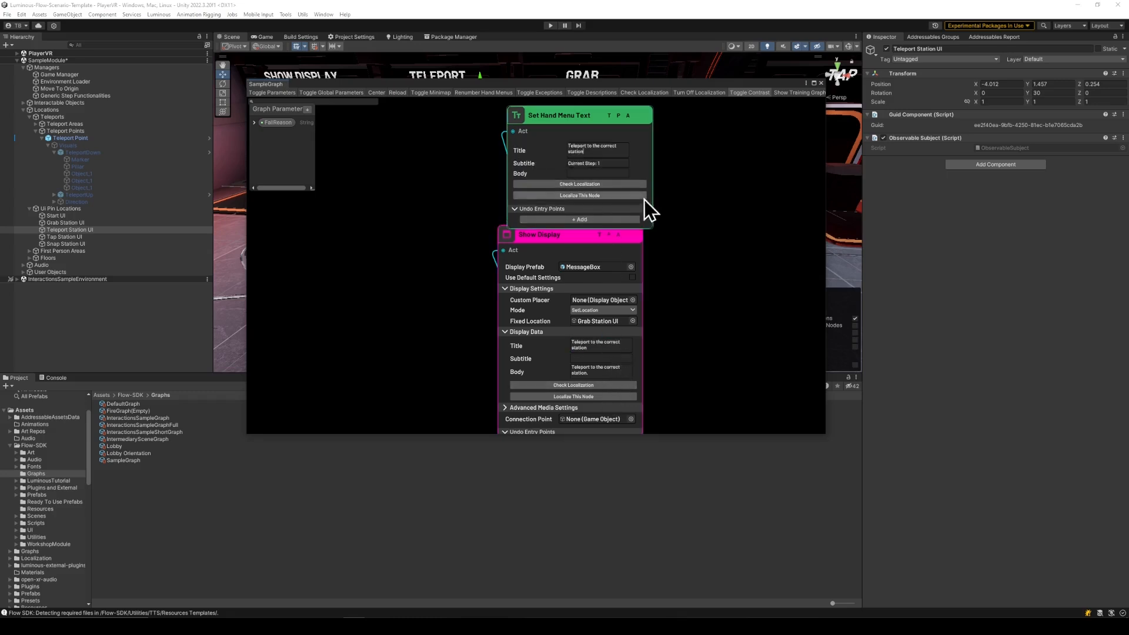
- Move the Set Hand Menu Text action up so it is clear of the Show Display action below it
middle_click_drag(700, 278, 644, 270)
scroll(644, 270, "down", 4)
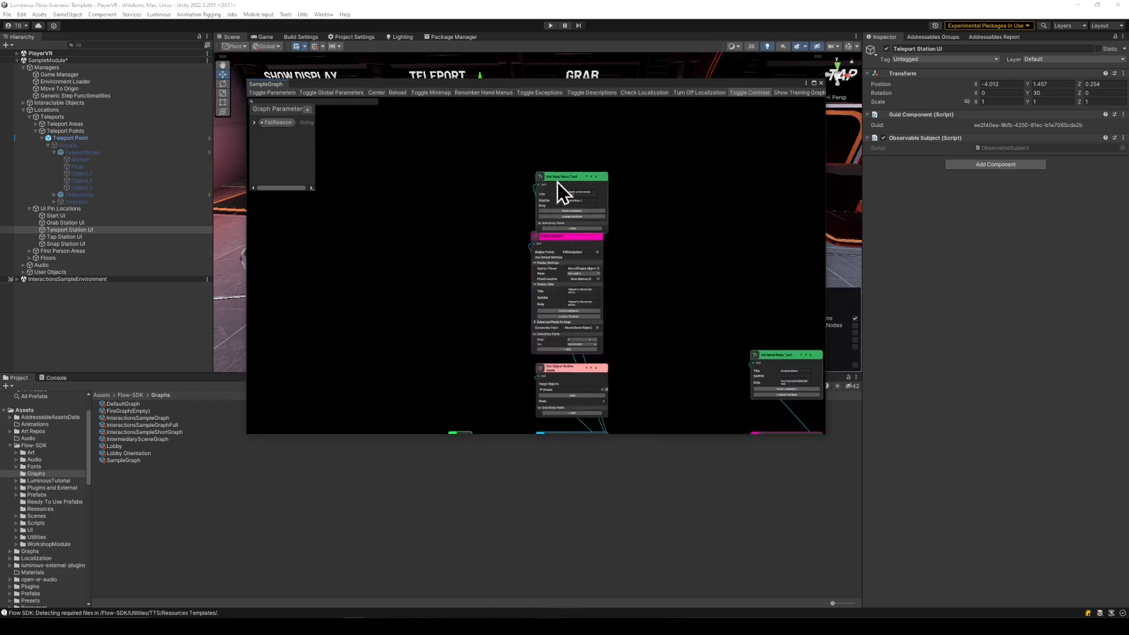
left_click_drag(552, 176, 546, 164)
middle_click_drag(640, 330, 622, 253)
- Connect Teleport To's Complete output to the Start input of the Congratulations Show Display node
scroll(622, 253, "down", 1)
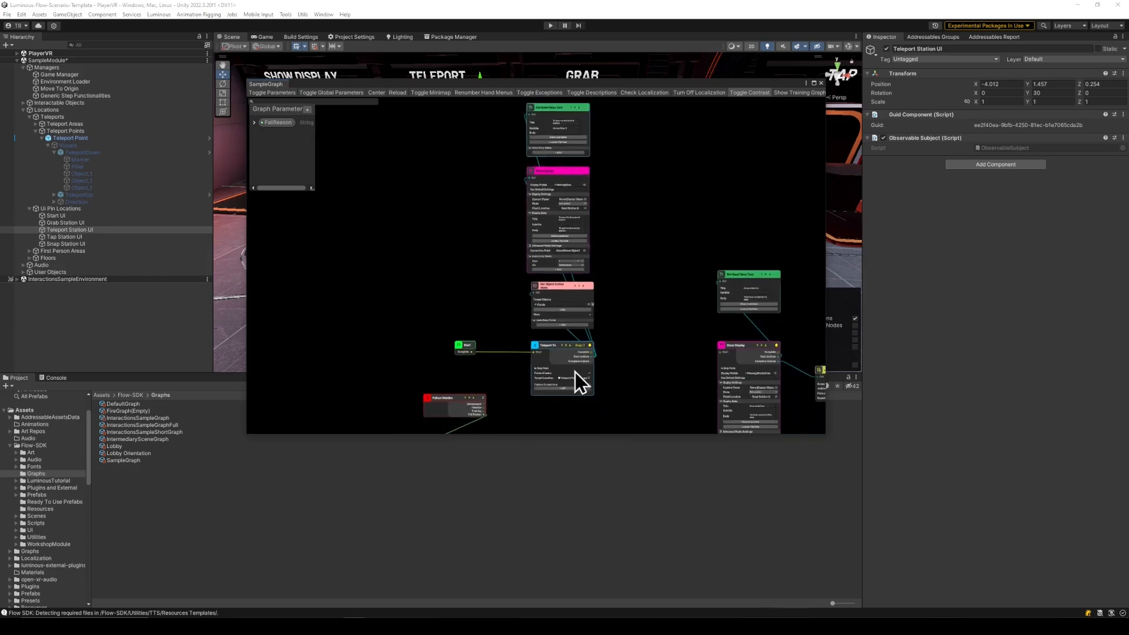
middle_click_drag(645, 354, 524, 262)
scroll(518, 263, "up", 4)
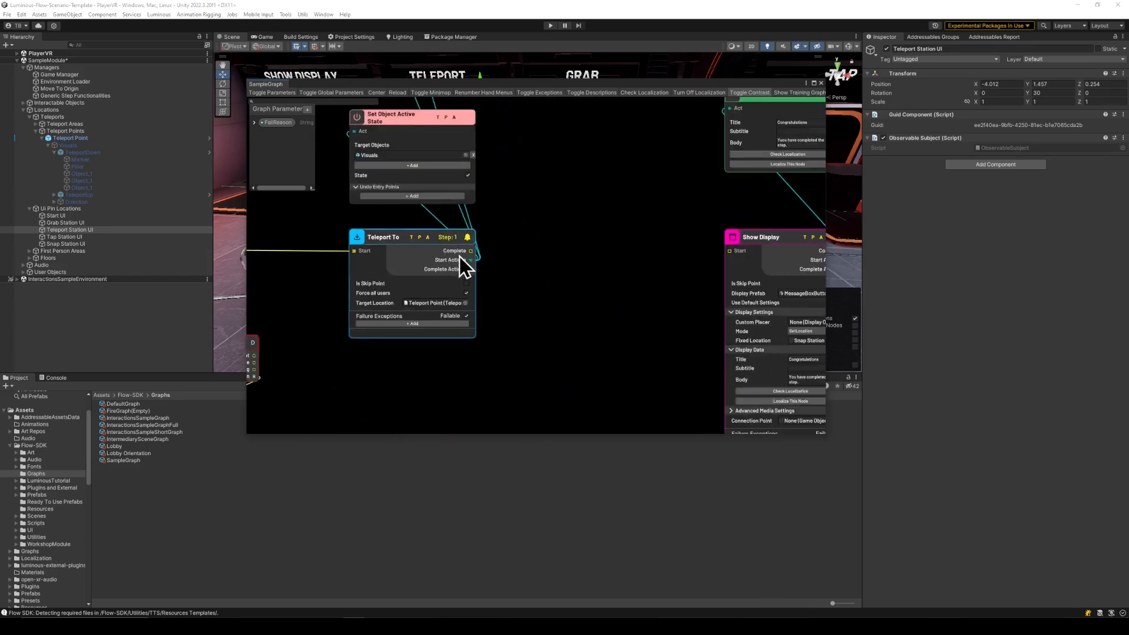
left_click_drag(471, 251, 713, 249)
- Set the Congratulations Show Display node's Fixed Location to Teleport Station UI
middle_click_drag(686, 252, 531, 241)
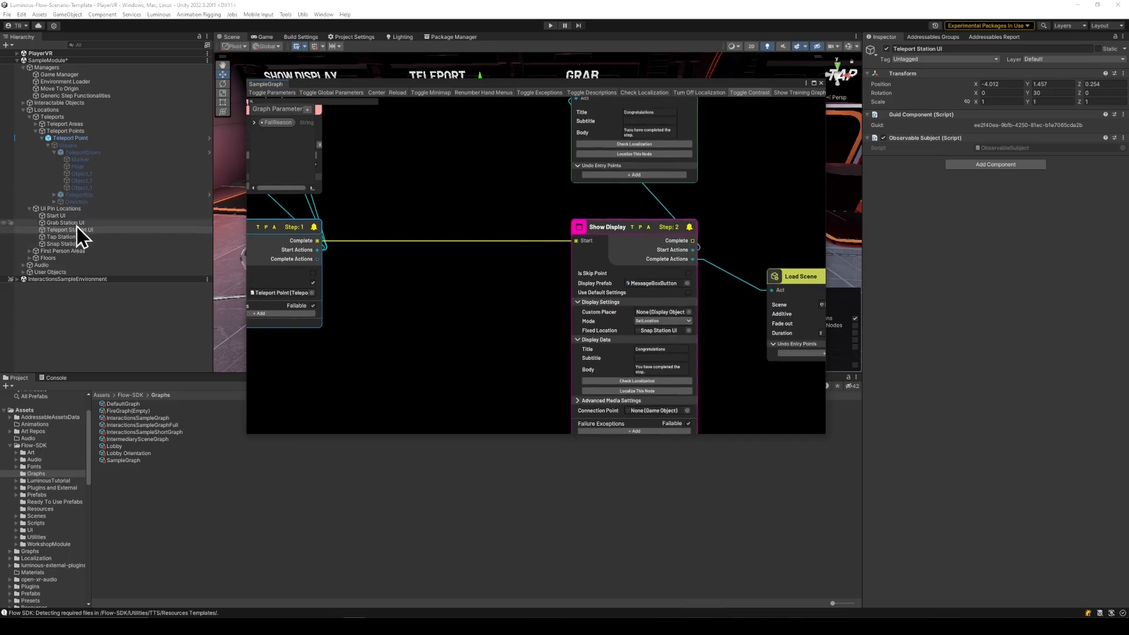
left_click_drag(82, 230, 664, 331)
scroll(436, 302, "down", 4)
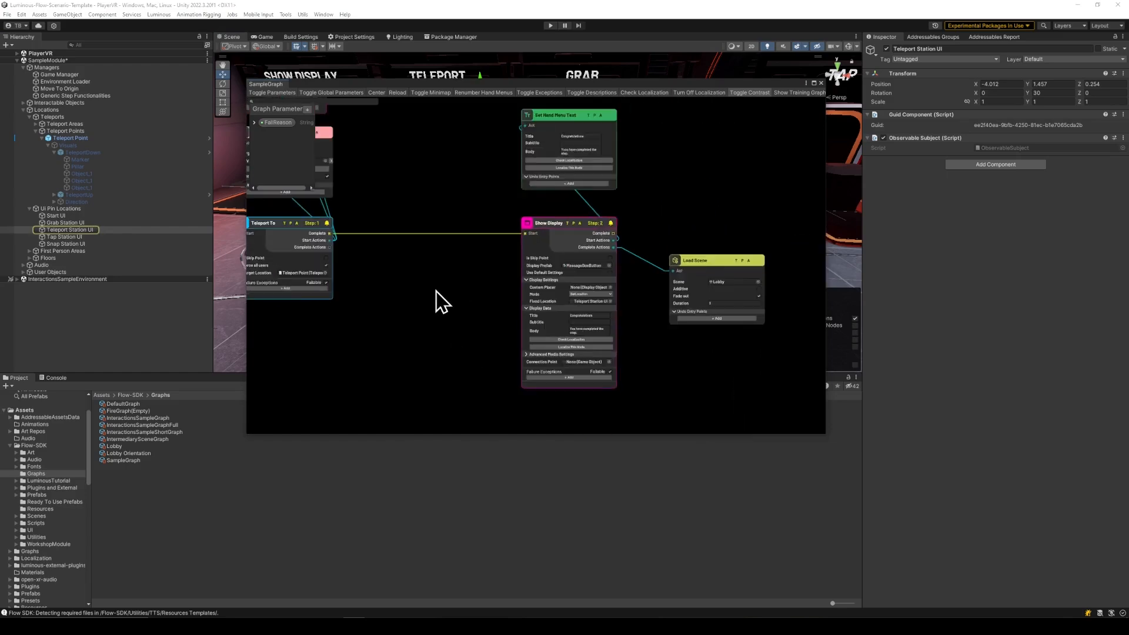
- Review the connected node flow from Start to Load Scene and save the changes
scroll(484, 301, "down", 2)
middle_click_drag(437, 288, 598, 284)
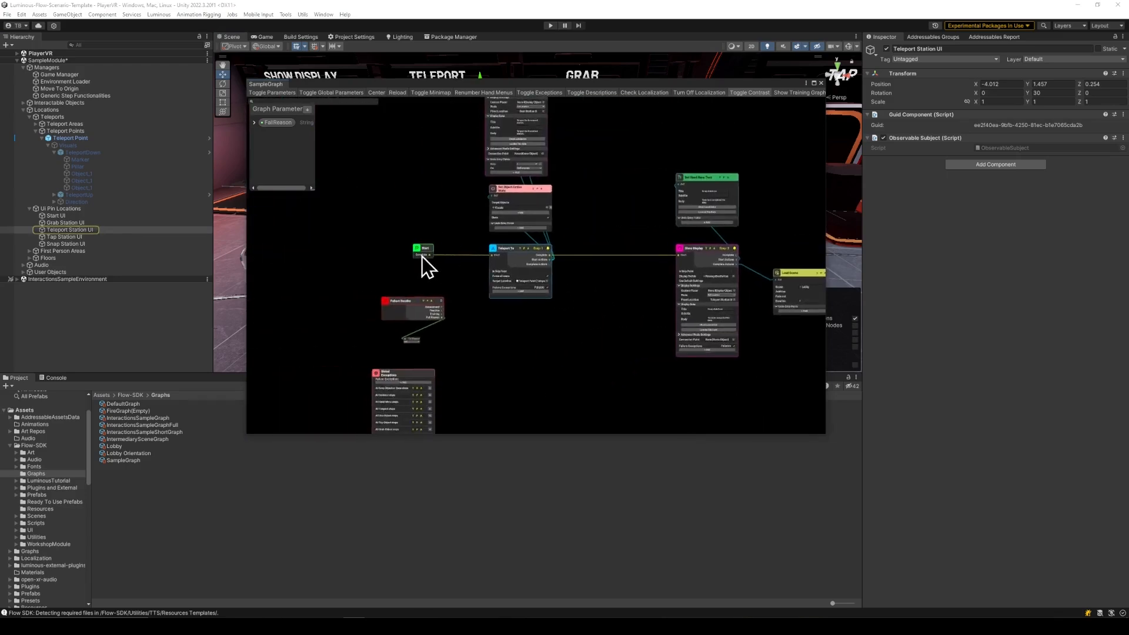
scroll(505, 240, "up", 5)
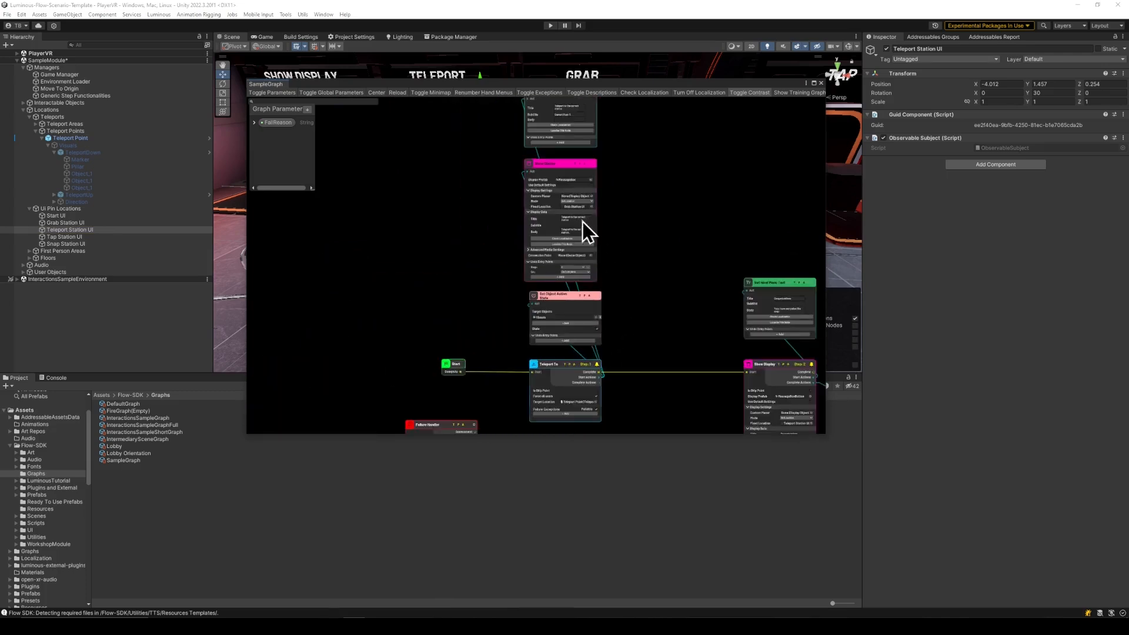
middle_click_drag(689, 267, 539, 238)
key("ctrl+s")
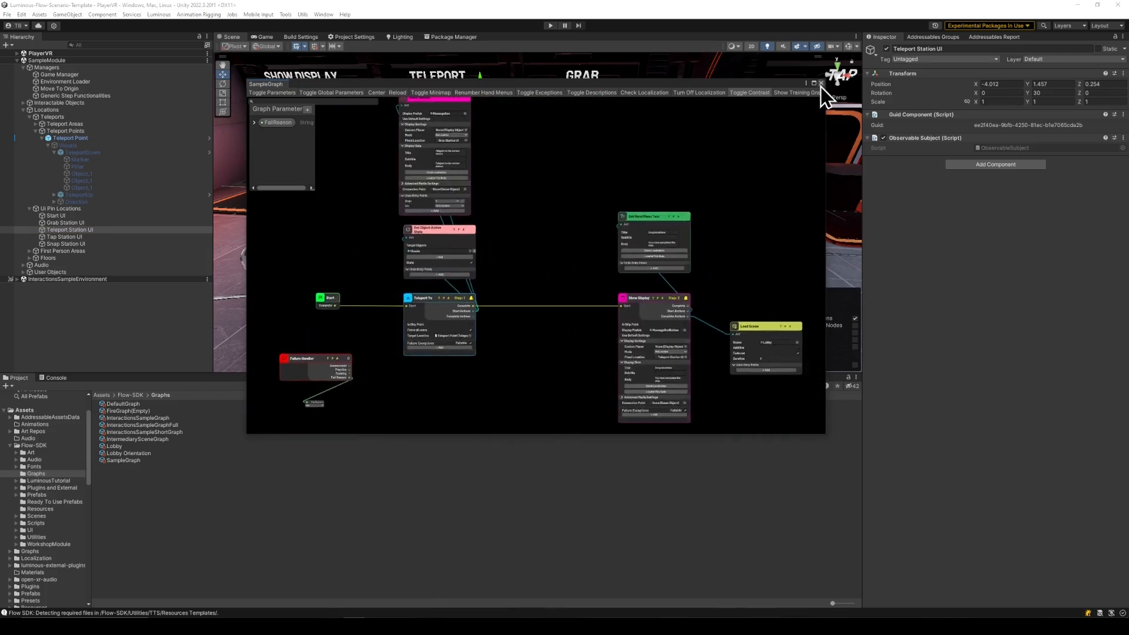
- Close the SampleGraph window and start Play mode to test the scene
left_click(822, 83)
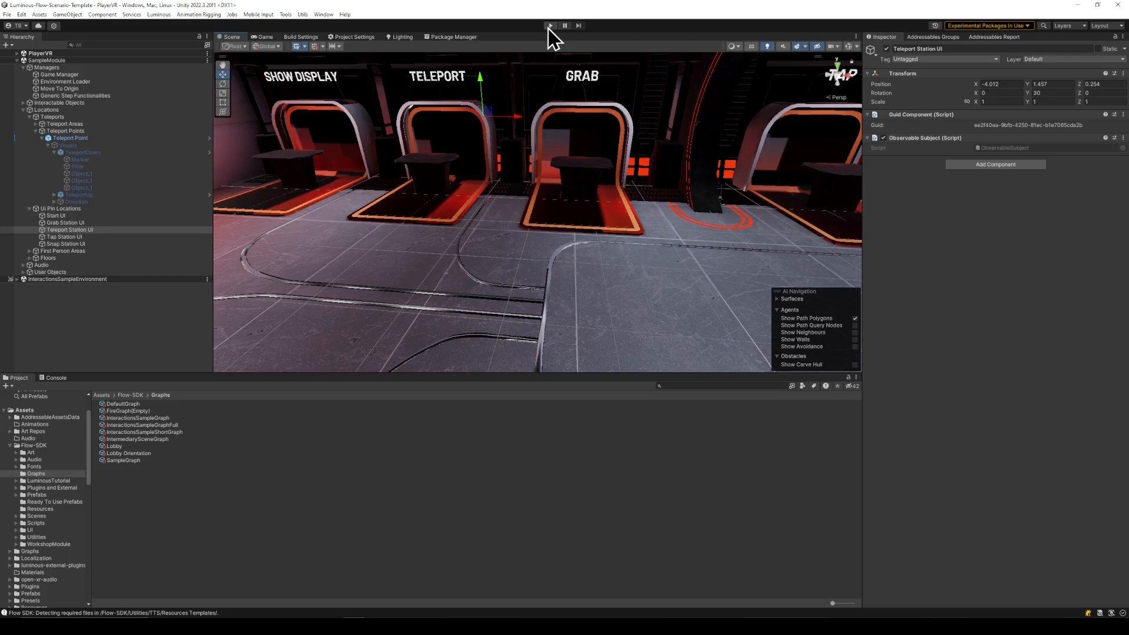
left_click(549, 26)
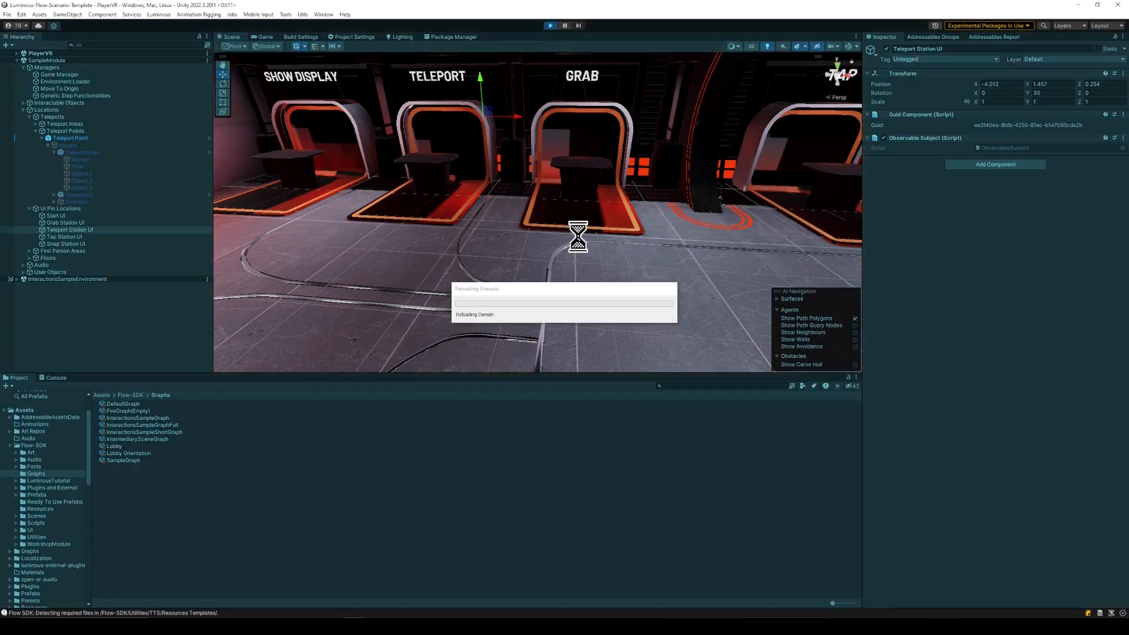